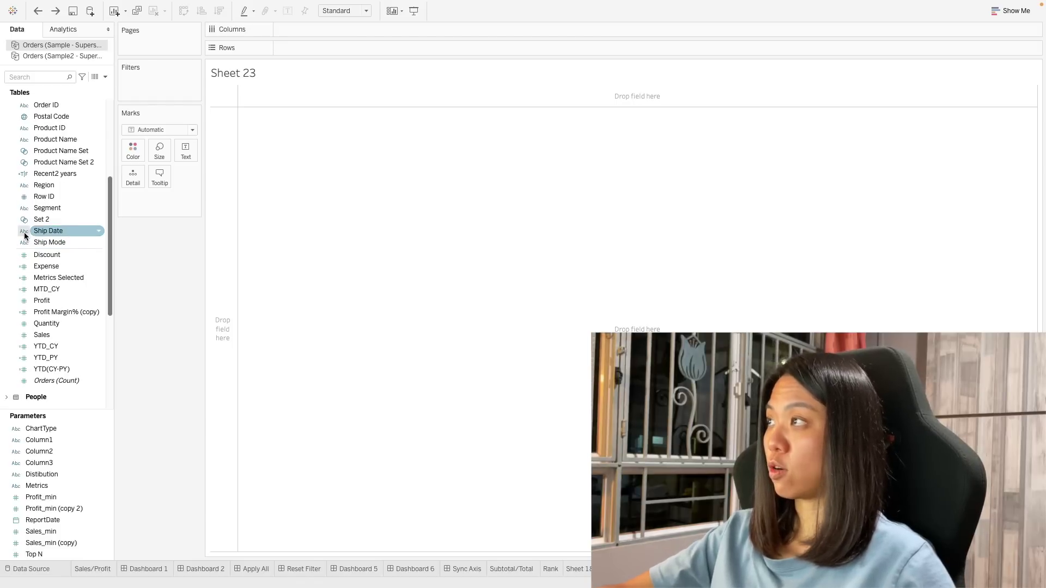
Change the data type of the Ship Date field to Date
left_click(24, 232)
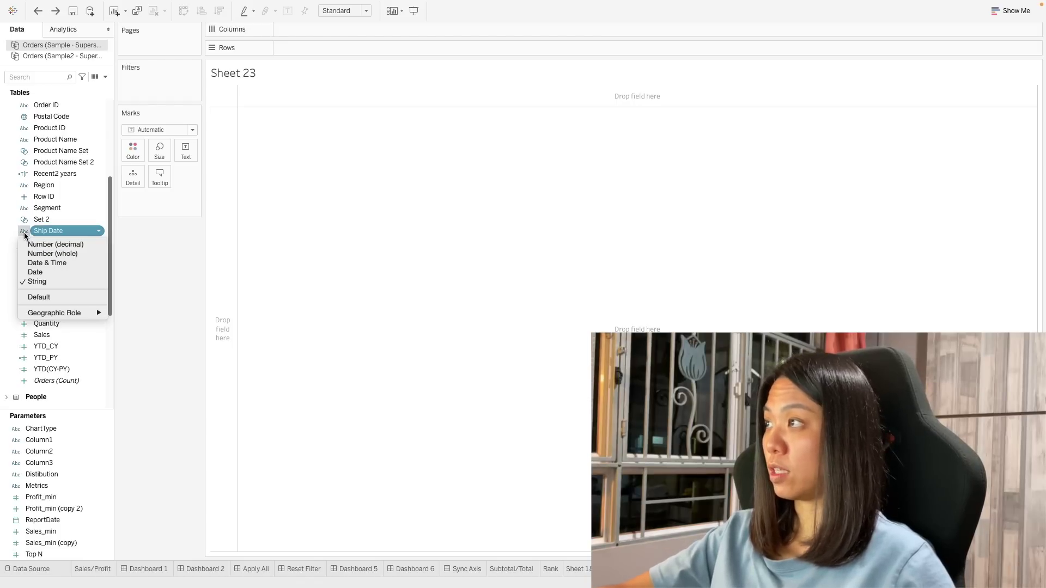
left_click(43, 272)
mouse_move(46, 231)
left_mouse_down()
mouse_move(299, 64)
mouse_move(310, 45)
mouse_move(45, 235)
left_mouse_up()
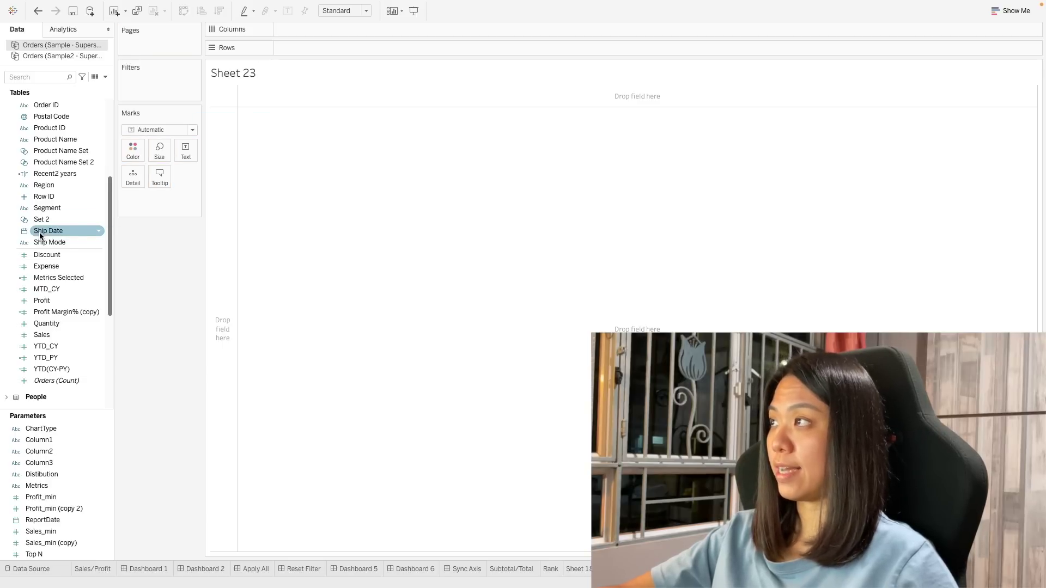
Place Ship Date on Rows and drill it down from year to quarter and month
left_click_drag(39, 235, 294, 45)
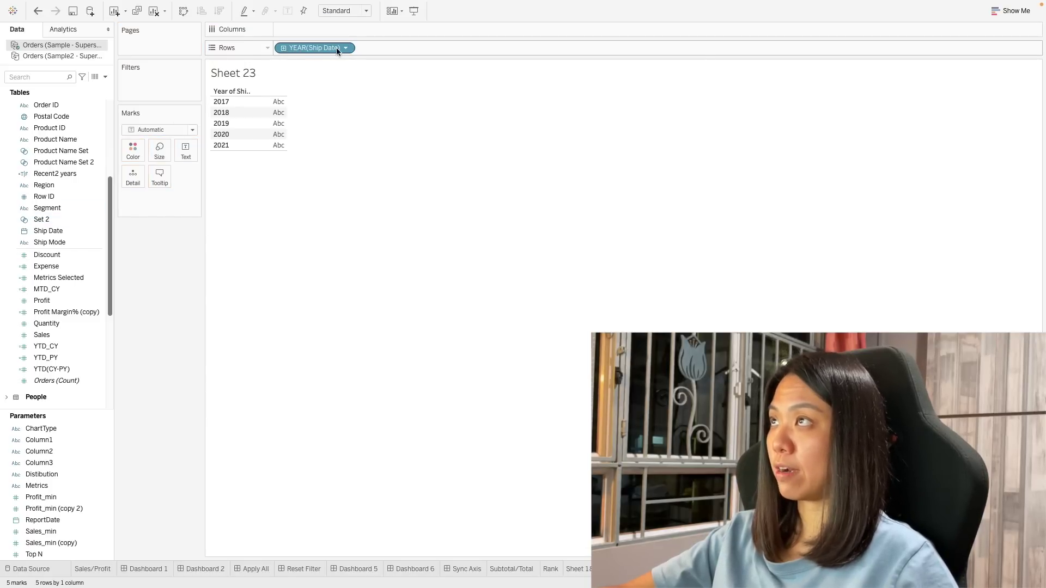
left_click(283, 48)
left_click_drag(371, 46, 370, 49)
left_click(365, 48)
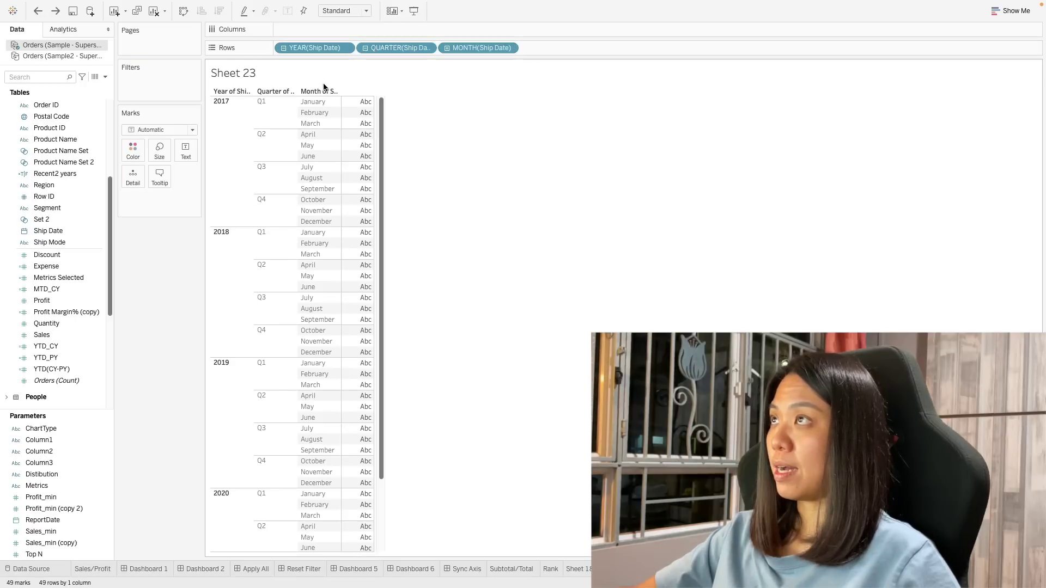
Undo the date drill-downs and the placement of Ship Date on Rows
key("ctrl+z")
key("ctrl+z")
key("ctrl+z")
List the individual Ship Date values on Rows, and remove the field from the view again
left_click(64, 235)
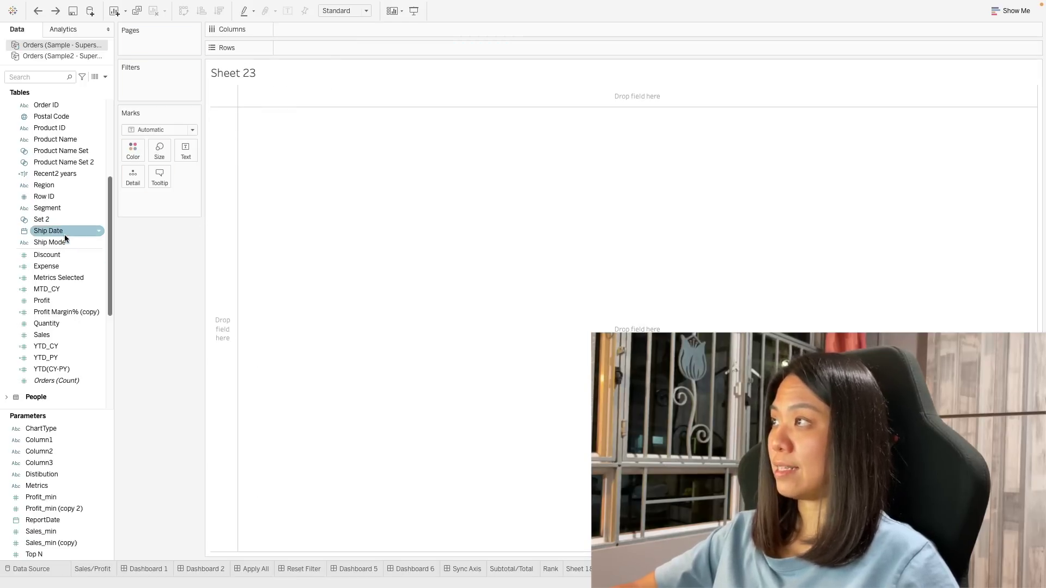
right_click(64, 231)
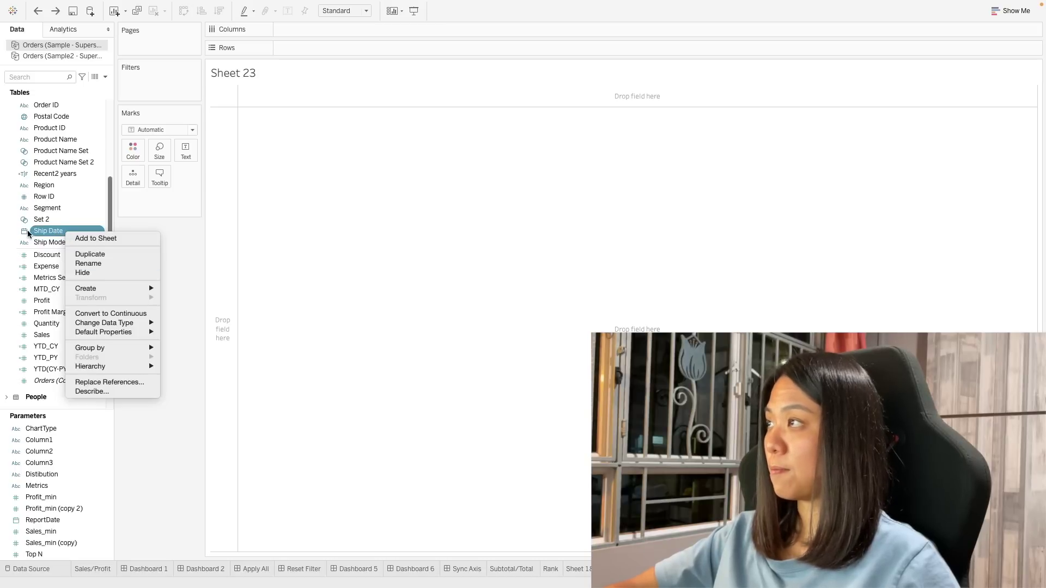
left_click_drag(29, 233, 339, 48)
left_click(500, 286)
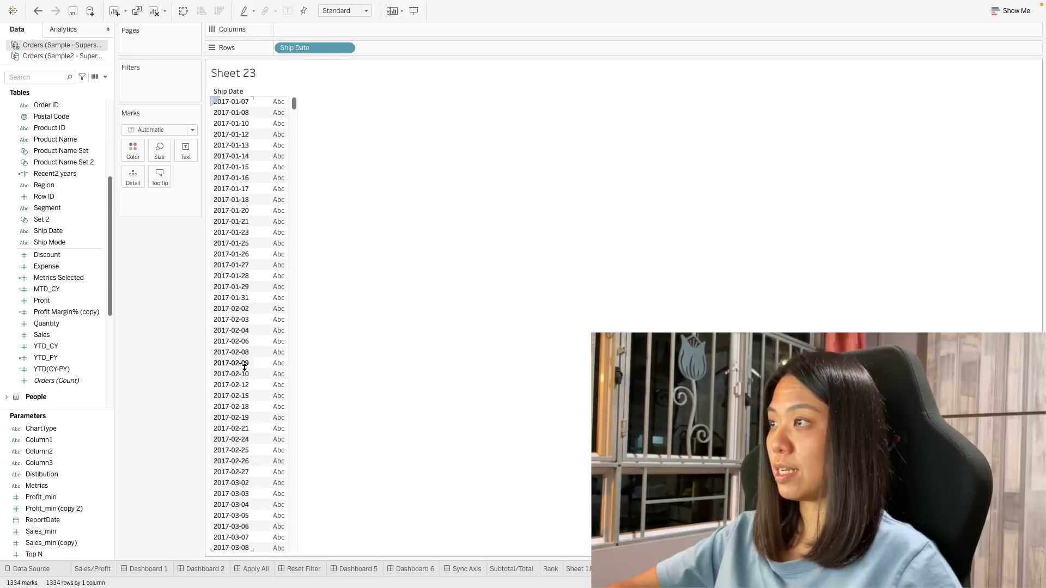
left_click_drag(314, 48, 60, 180)
left_click(106, 79)
left_click(95, 87)
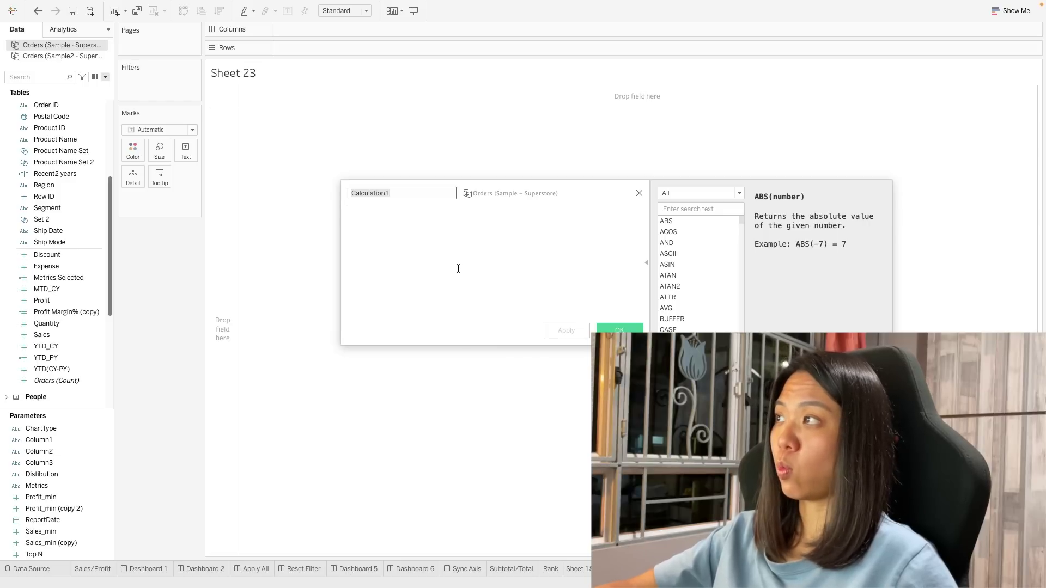
left_click(639, 193)
Add the Ship Date field to Rows so its individual dates are listed
left_click(57, 233)
left_click_drag(57, 232, 304, 46)
left_click(510, 288)
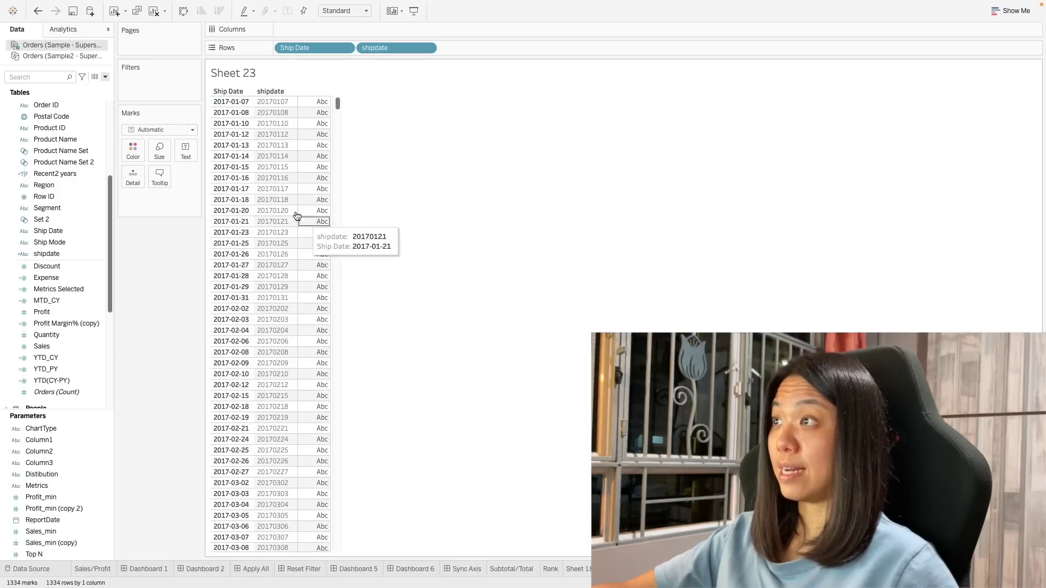
Review the REPLACE formula of the shipdate calculated field and close it without changes
right_click(47, 254)
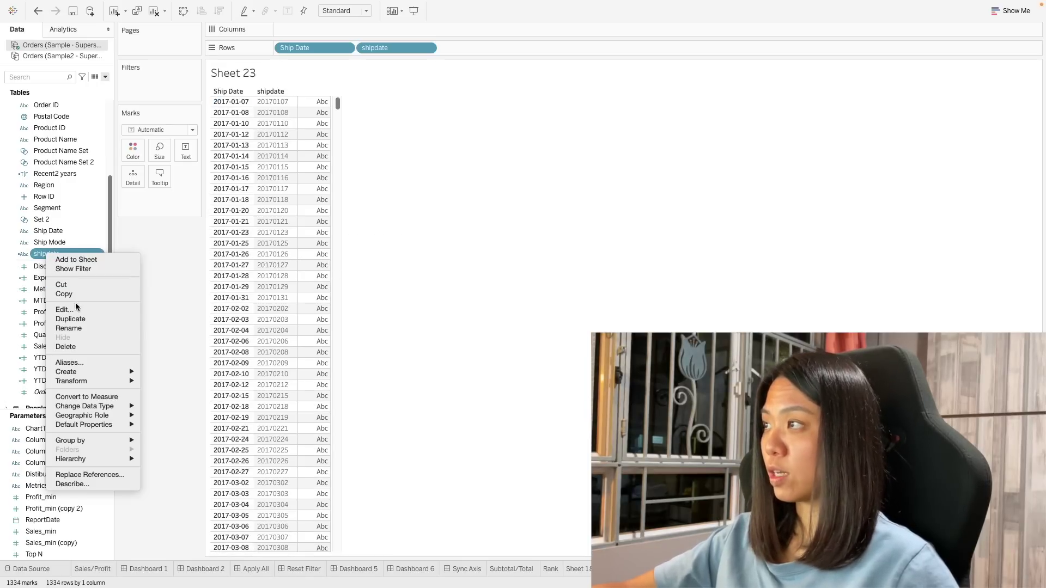
left_click(75, 309)
left_click_drag(380, 269, 393, 306)
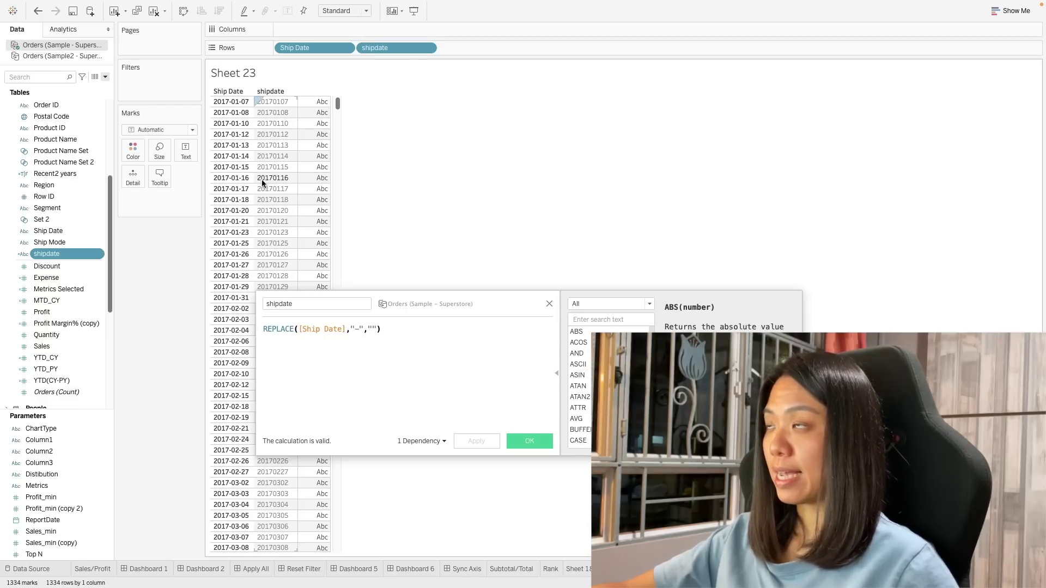
key("Escape")
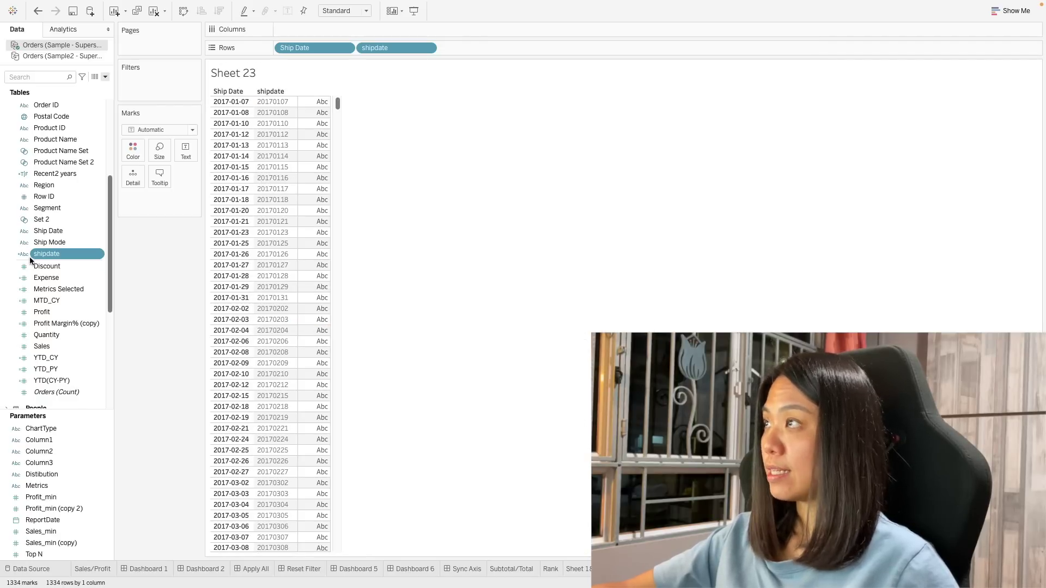
Change the data type of the shipdate calculated field to Date
right_click(45, 258)
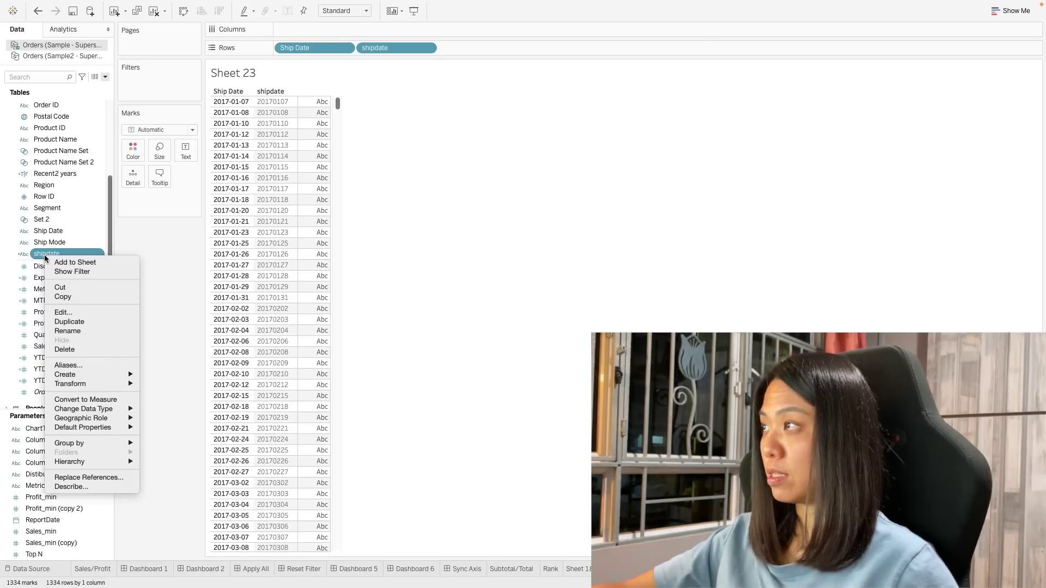
left_click(25, 254)
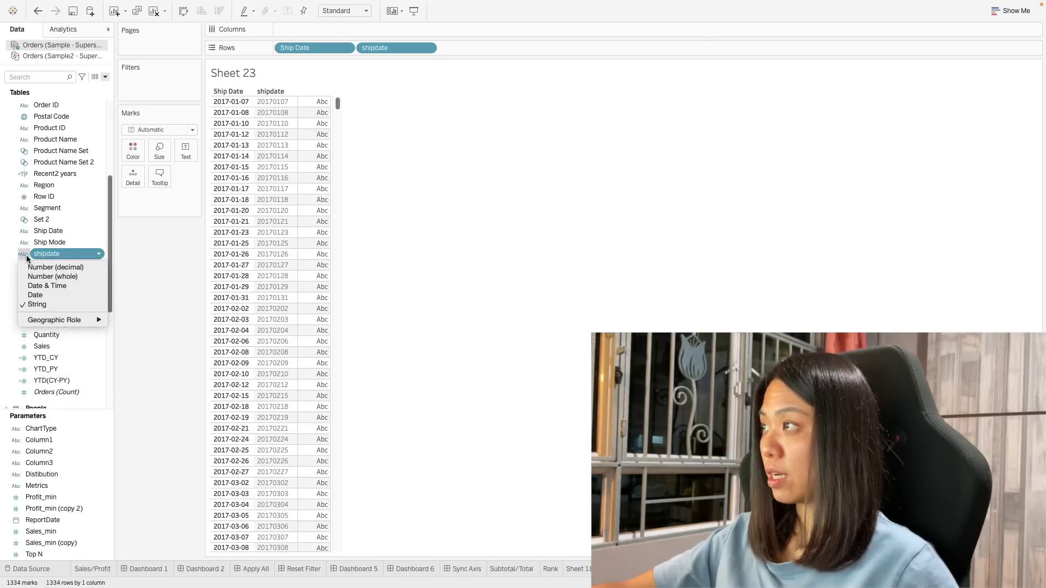
left_click(48, 297)
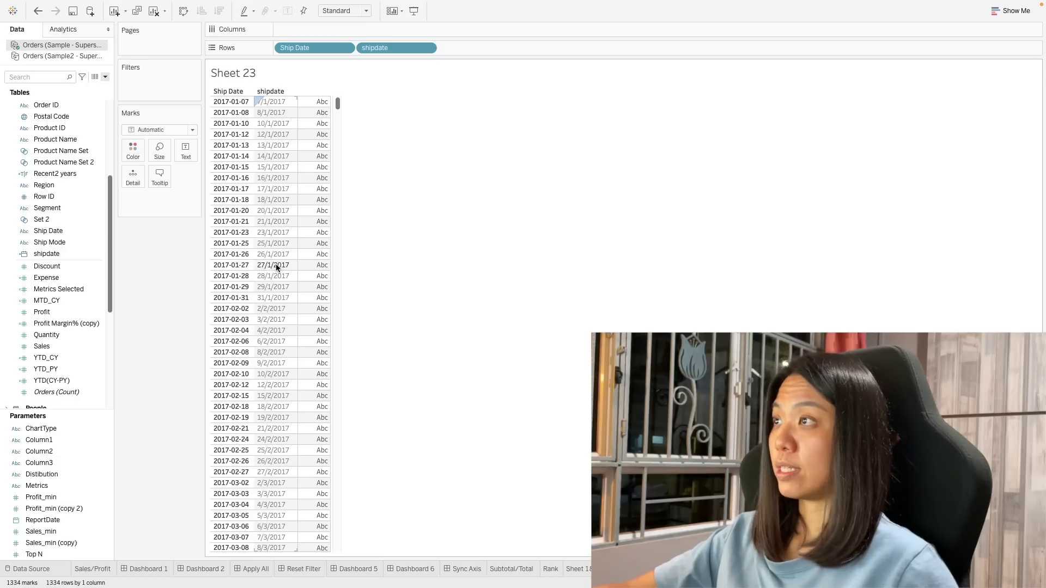
Open the shipdate calculation and examine its DATE and DATEPARSE functions, including the DATEPARSE reference description
double_click(57, 255)
key("Escape")
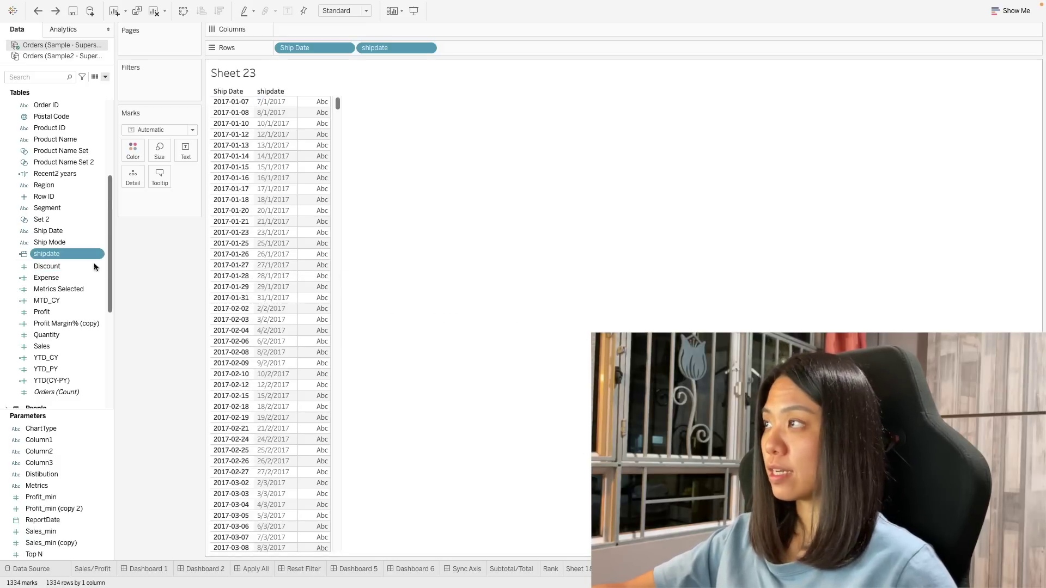
right_click(58, 255)
left_click(77, 310)
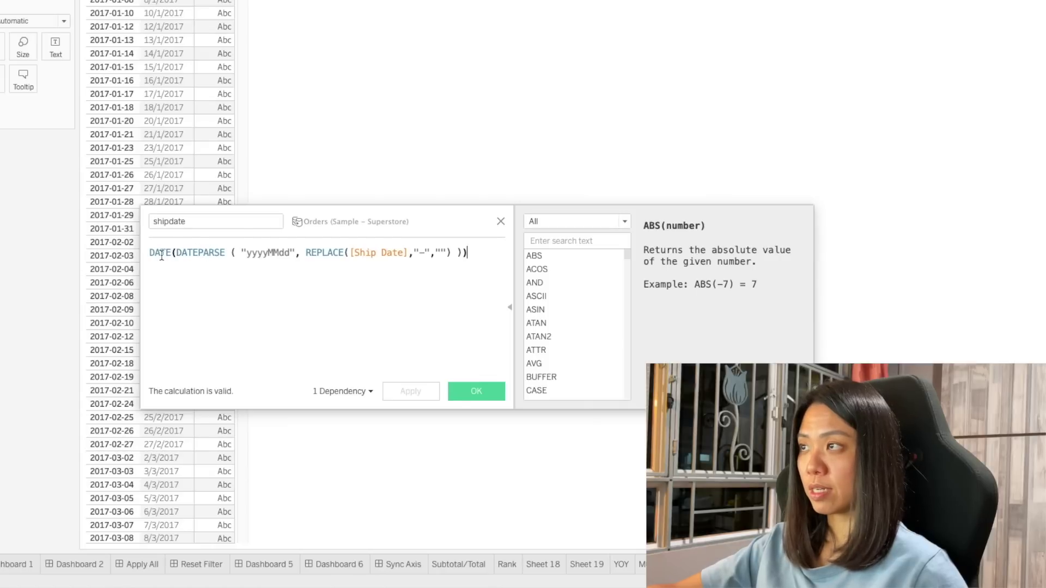
left_click(201, 254)
left_click(253, 249)
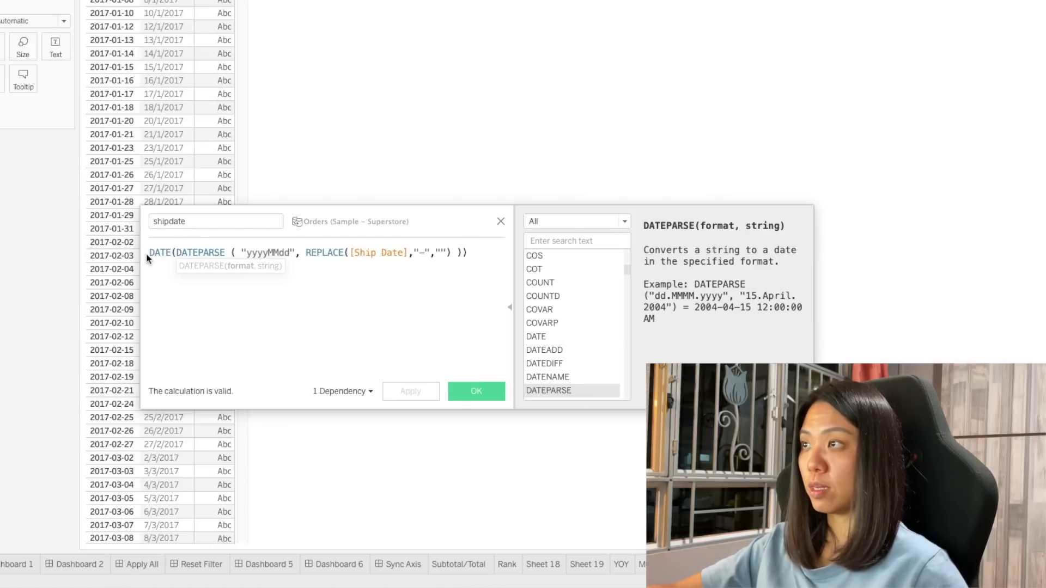
left_click(251, 320)
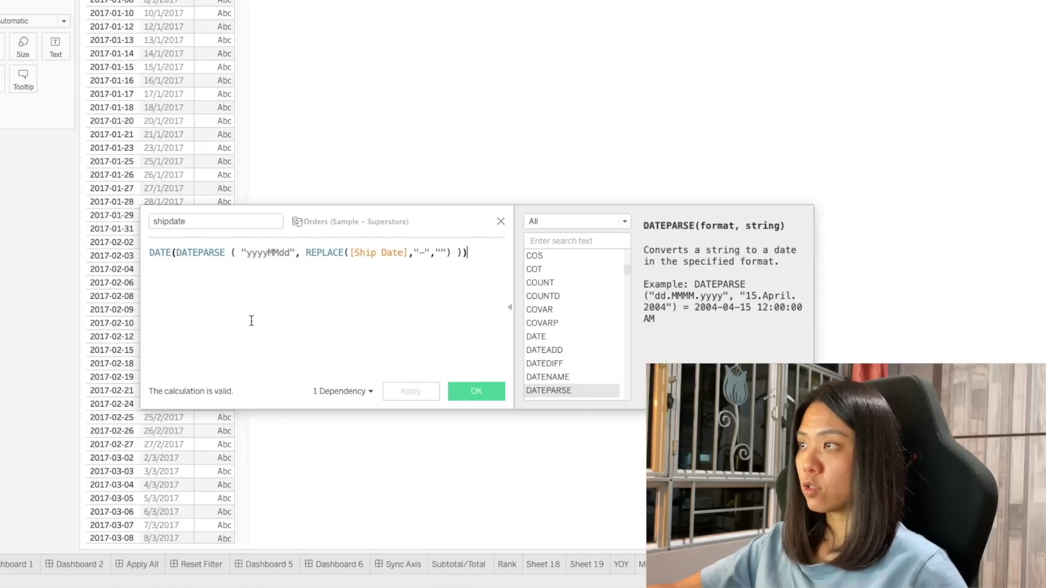
left_click(202, 255)
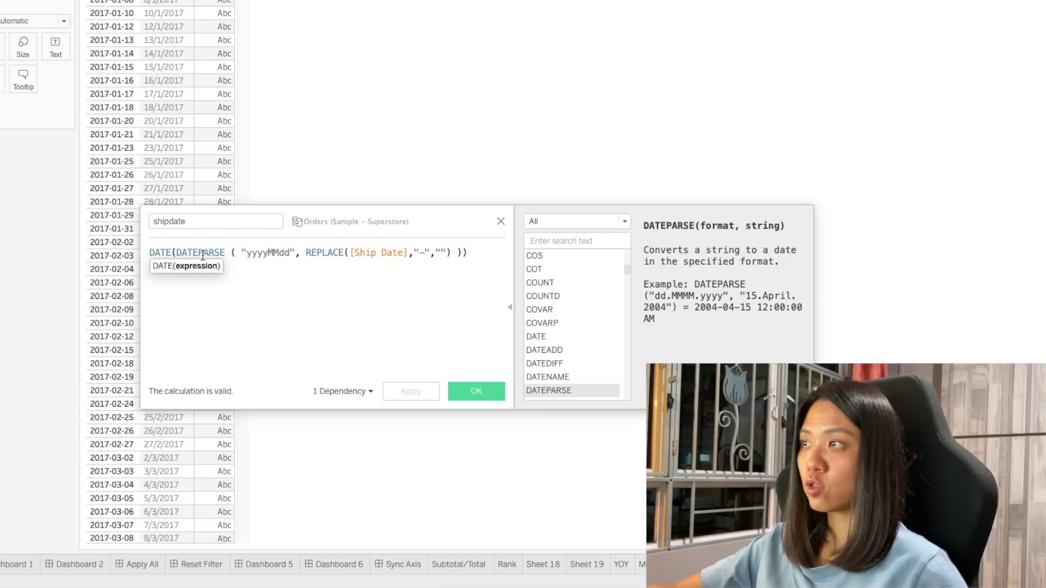
double_click(202, 250)
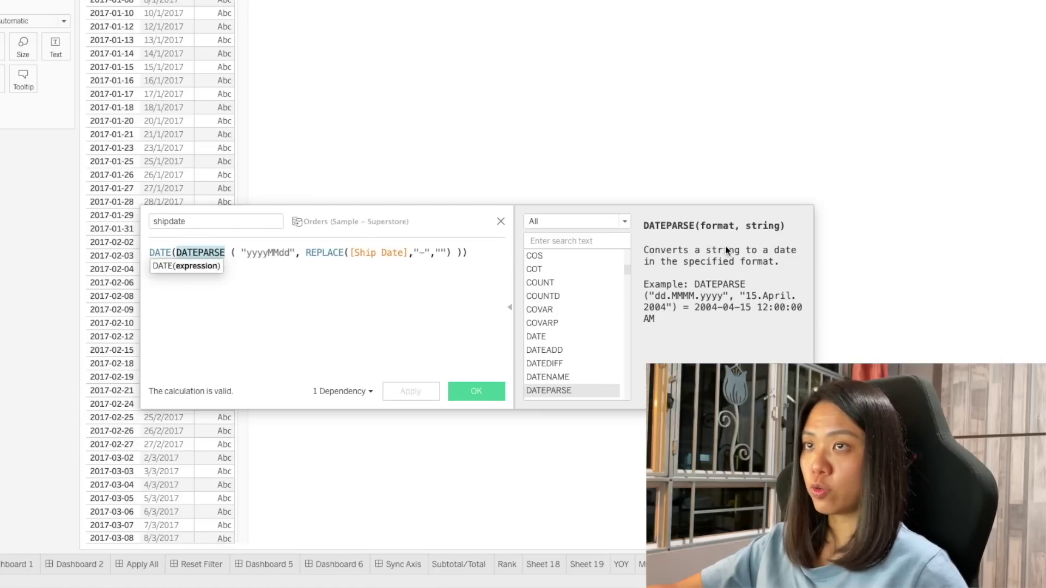
Examine the "yyyyMMdd" format argument passed to DATEPARSE in the shipdate formula
left_click_drag(248, 254, 292, 257)
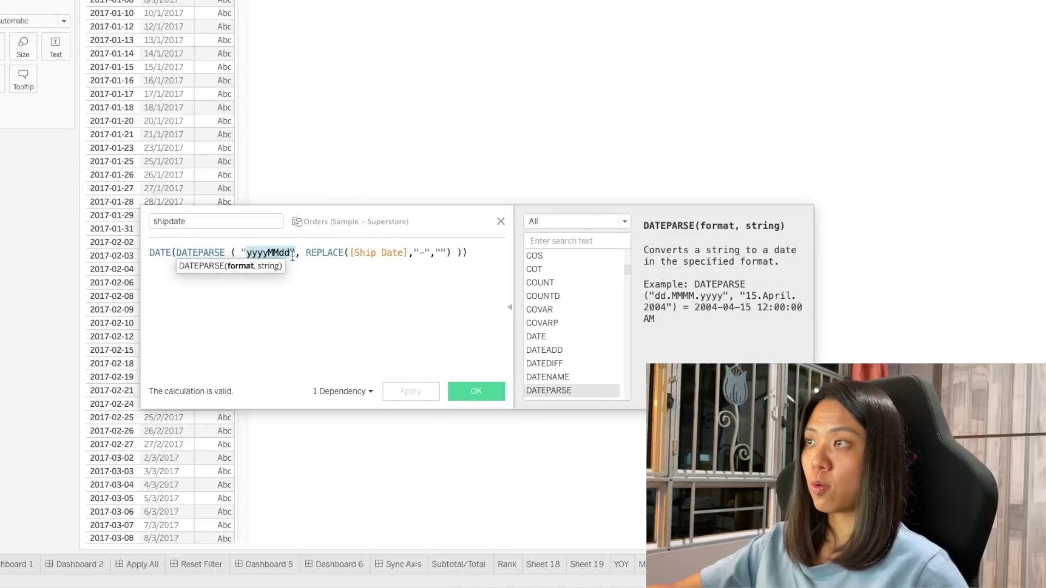
left_click(258, 263)
left_click_drag(248, 257, 293, 256)
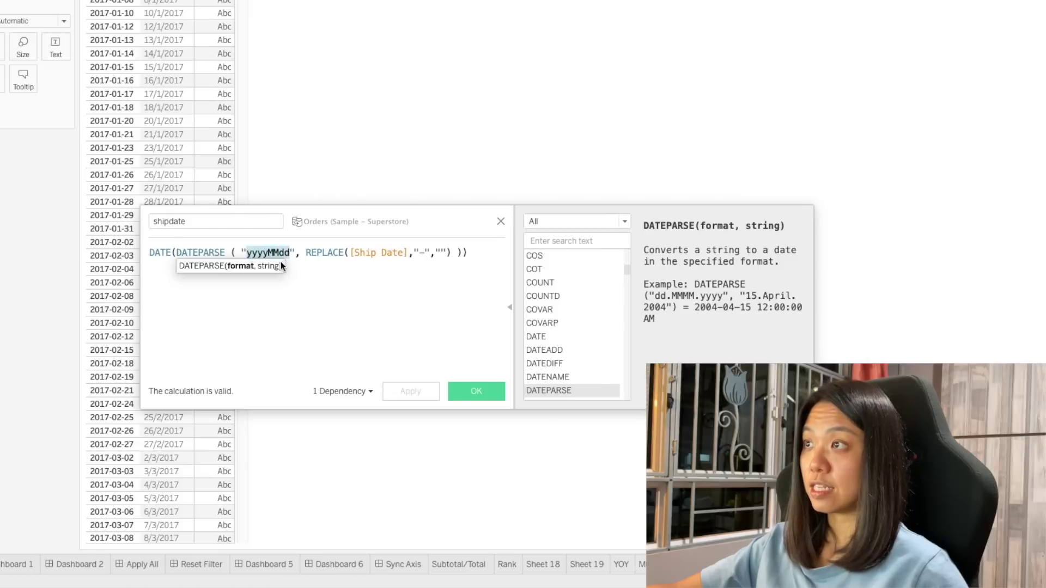
left_click(256, 270)
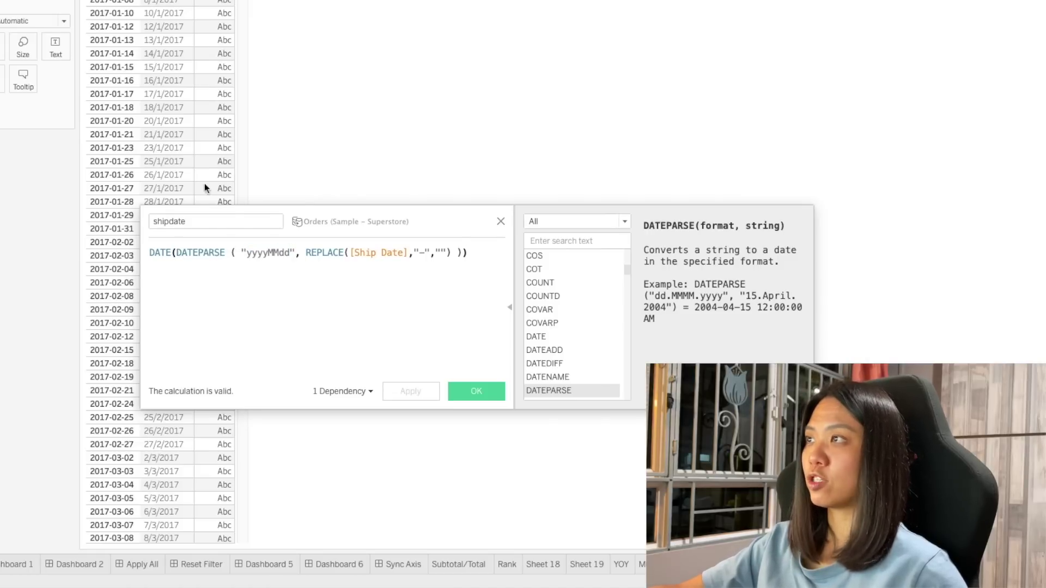
left_click(268, 252)
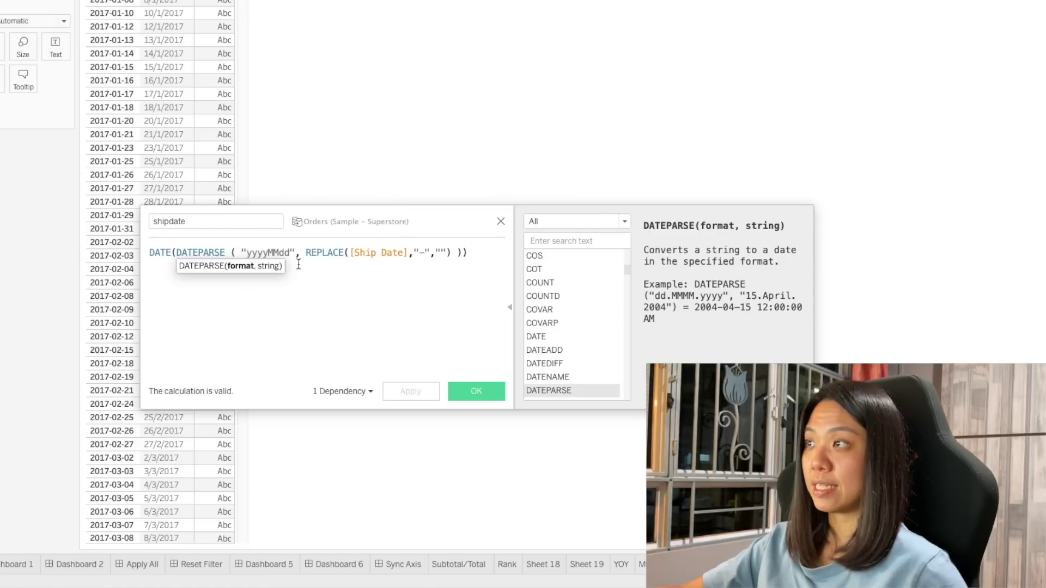
left_click(174, 264)
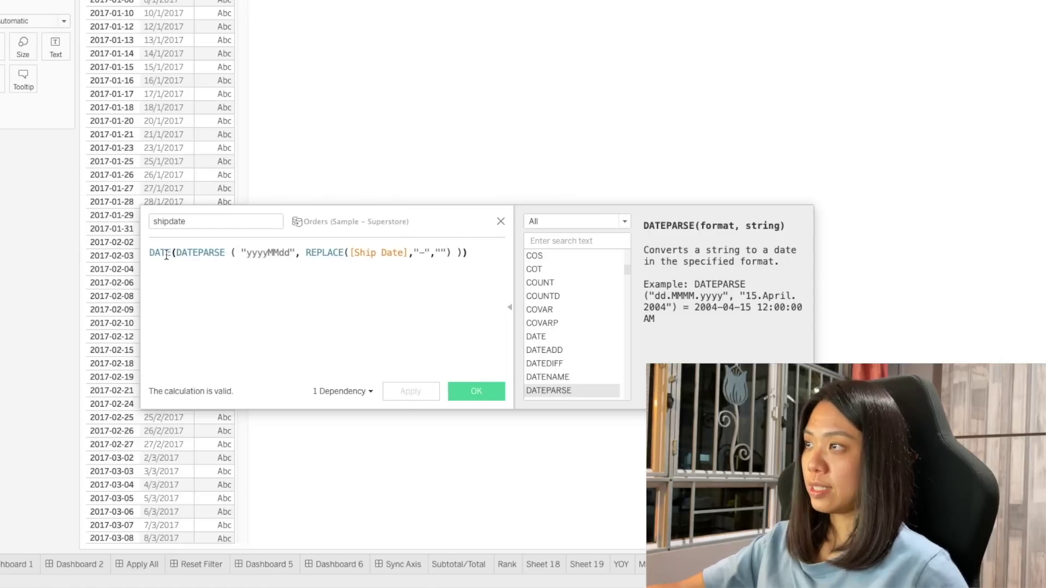
Examine the outer DATE function and the DATEPARSE expression it wraps, and close the shipdate calculation
left_click(166, 253)
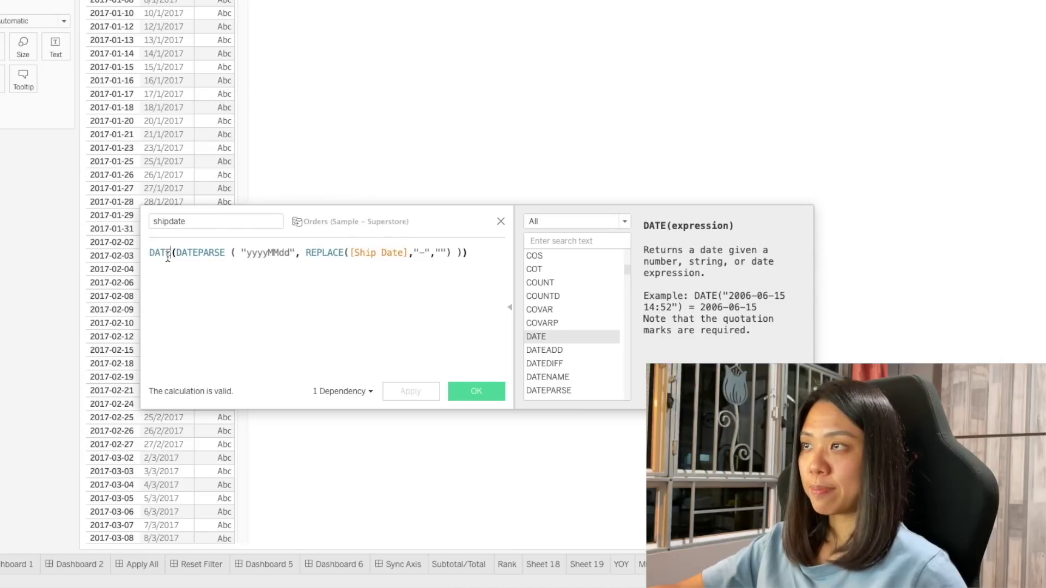
left_click_drag(175, 253, 462, 253)
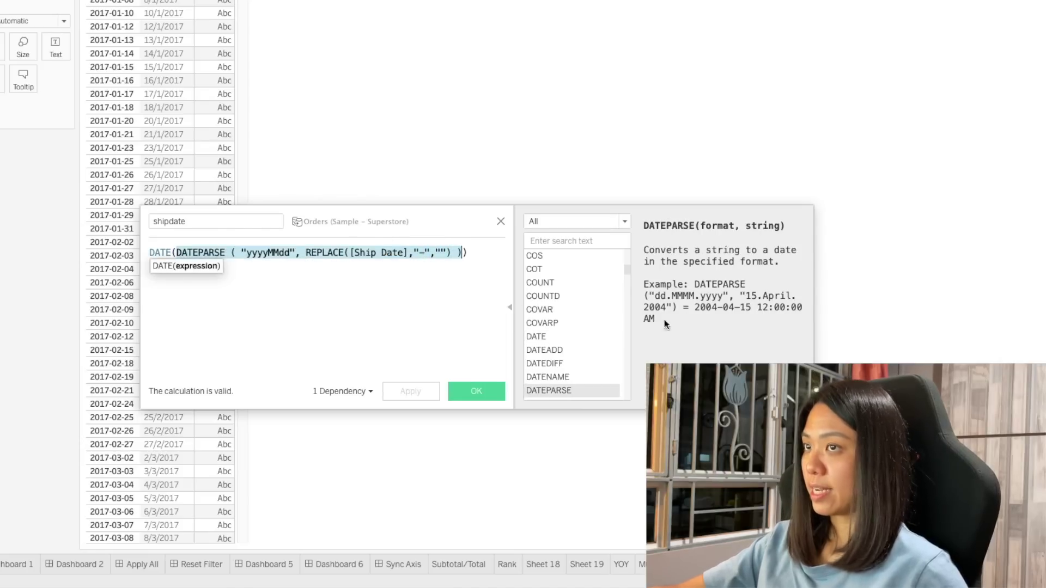
left_click(358, 320)
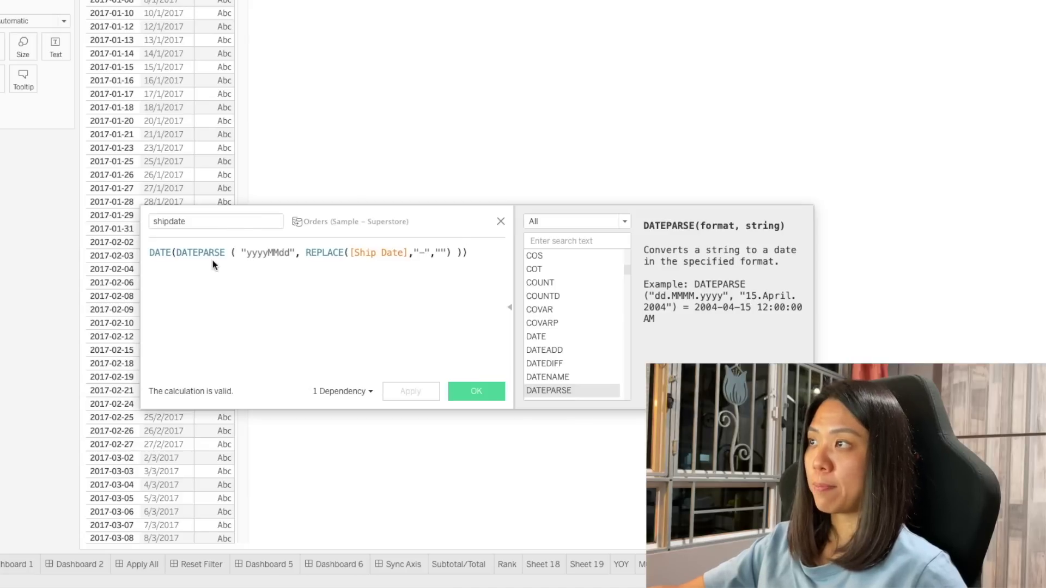
left_click_drag(177, 253, 476, 252)
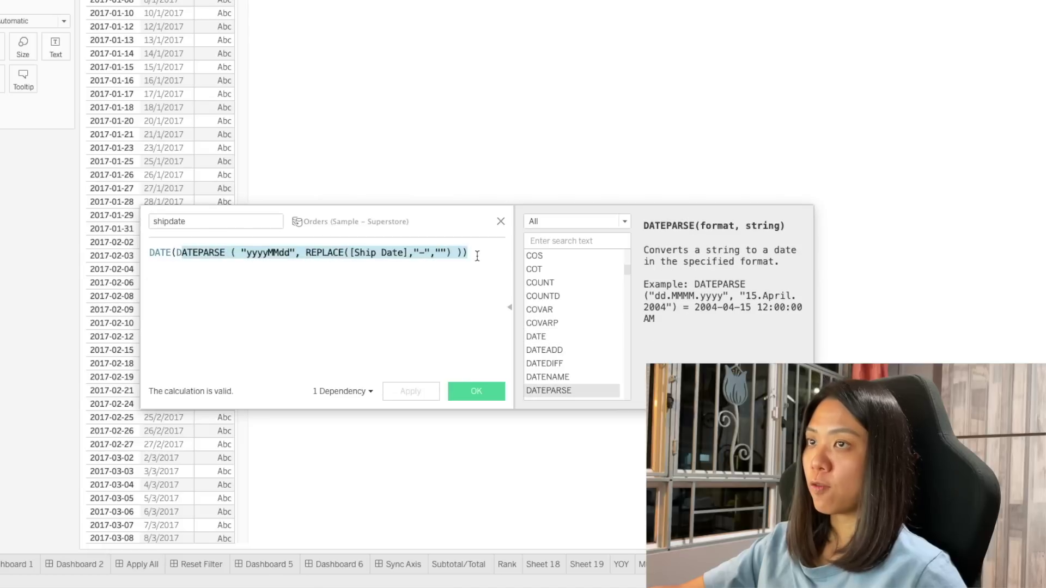
left_click(399, 292)
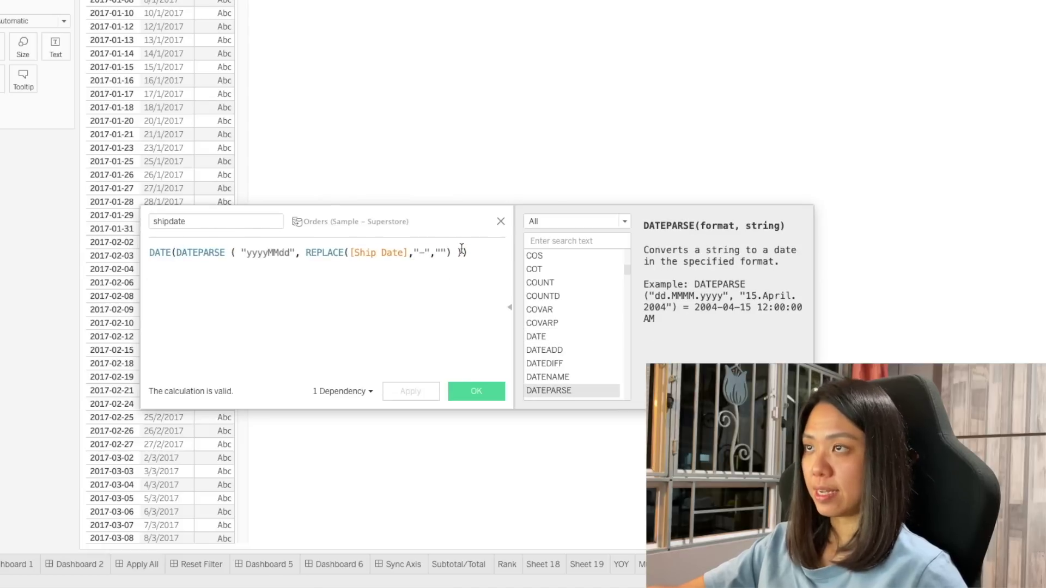
left_click(476, 391)
Change the data type of the shipdate calculated field to Date & Time
left_click(24, 256)
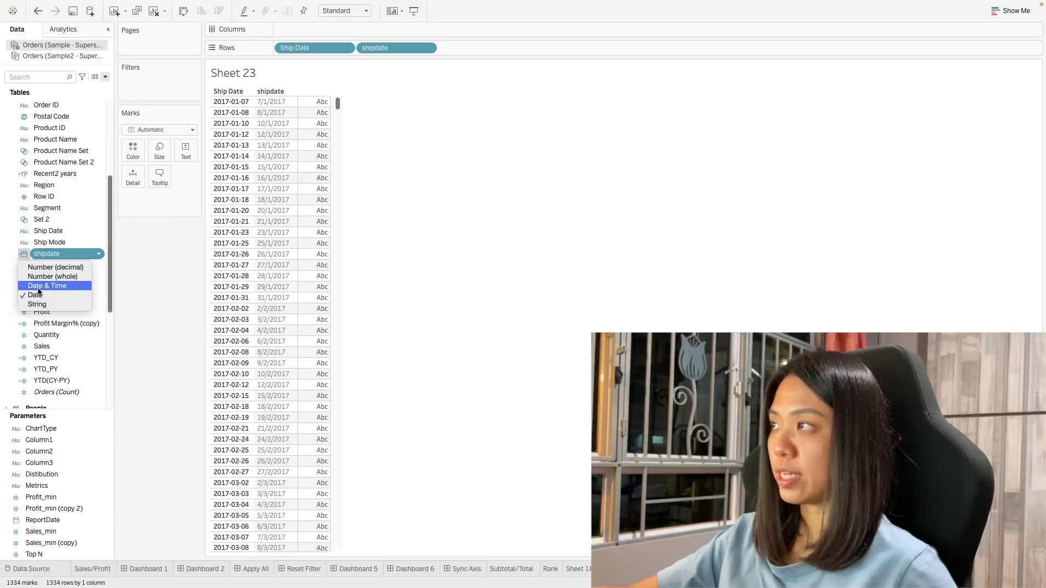
left_click(47, 285)
right_click(44, 254)
left_click(286, 293)
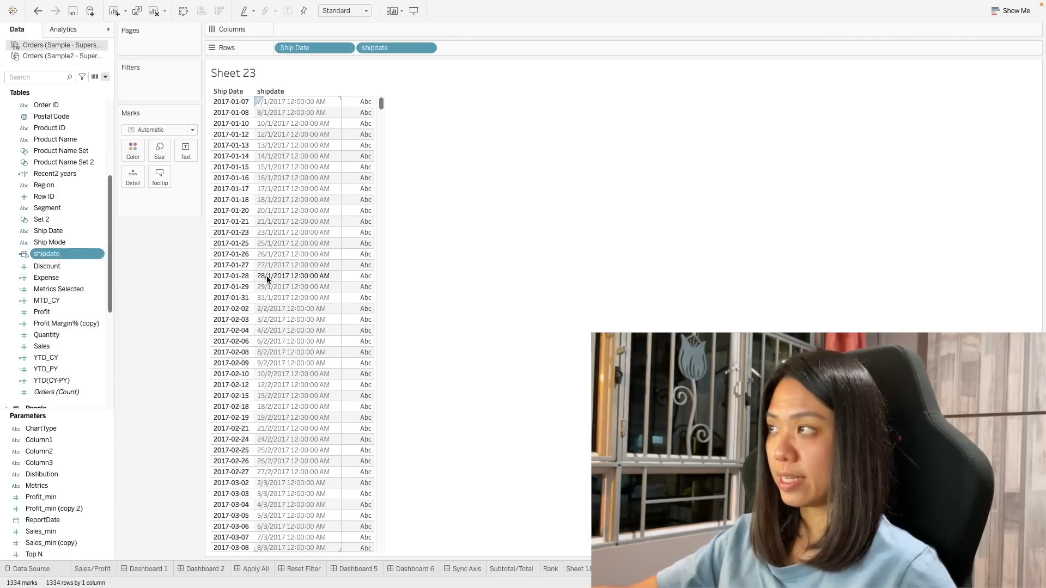
Review the DATEPARSE formula of the shipdate field and close it without changes
left_click(23, 256)
right_click(45, 254)
left_click(70, 311)
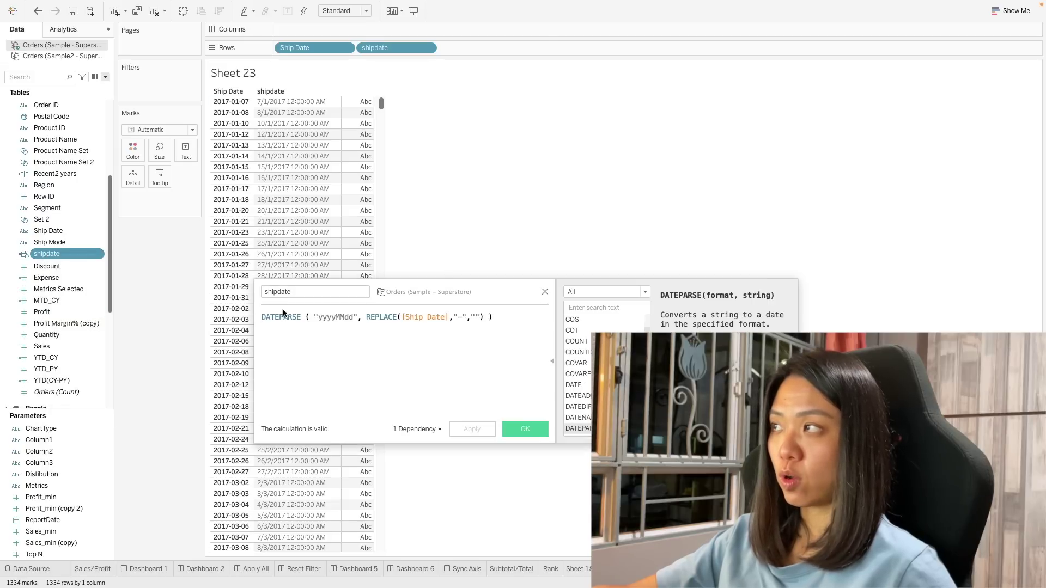
left_click(545, 292)
Change the data type of the shipdate calculated field to Date and open its calculation for editing
left_click(23, 254)
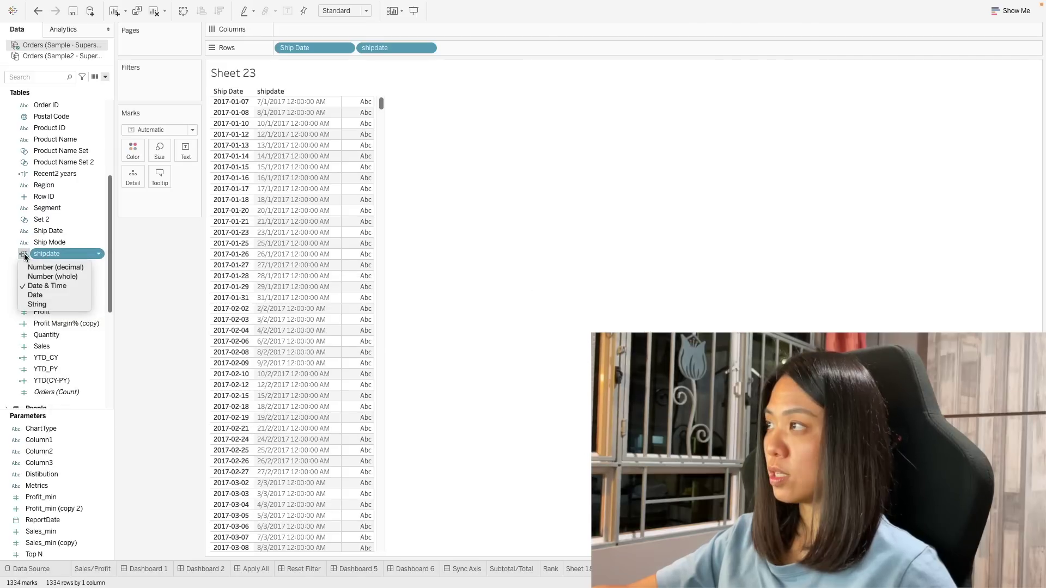
left_click(40, 295)
right_click(58, 251)
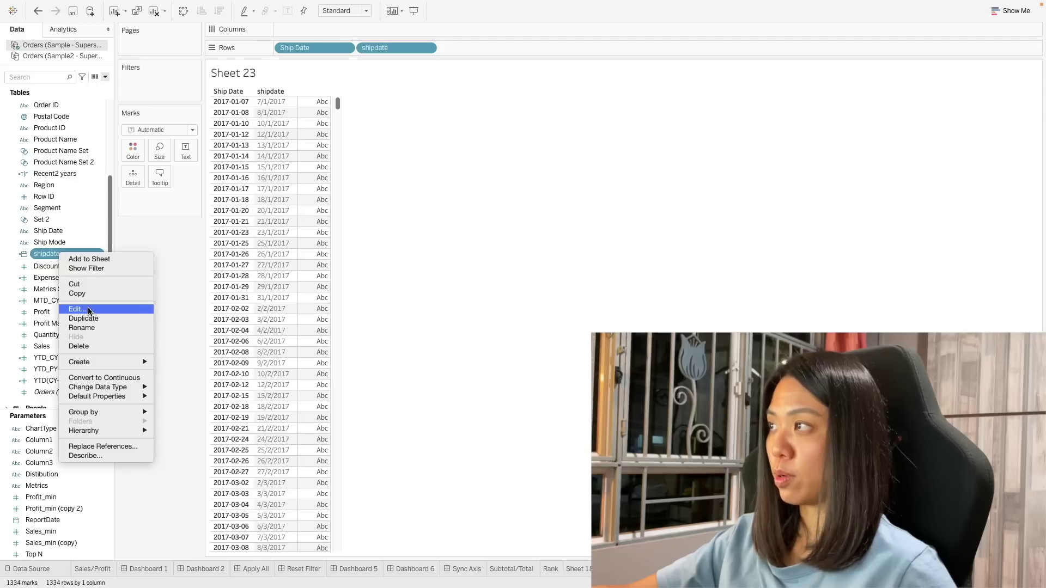
left_click(87, 309)
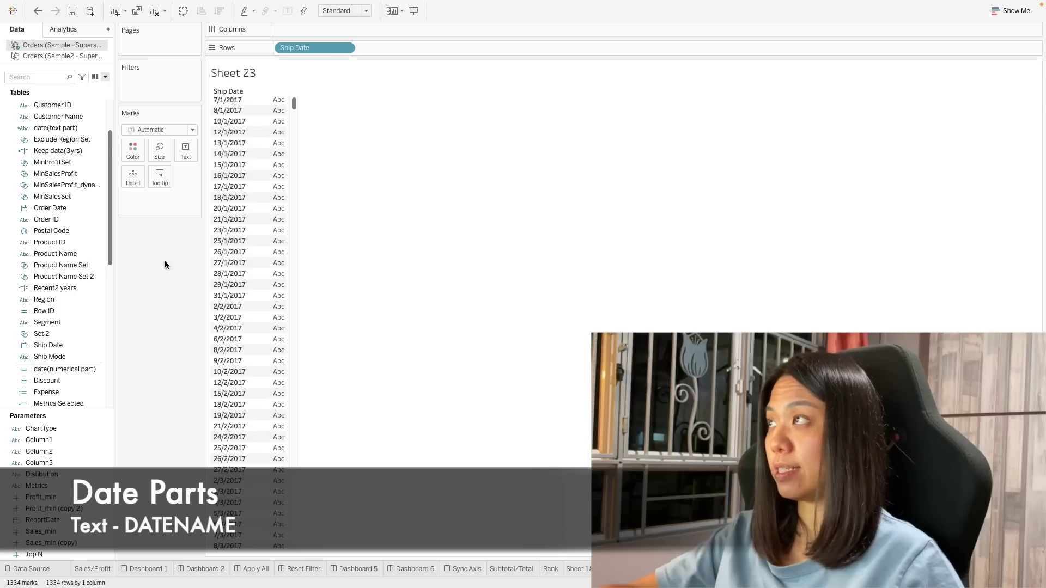
Open the date(text part) calculation, examine its DATENAME function, and search the function reference for "DATE"
right_click(107, 128)
left_click(123, 188)
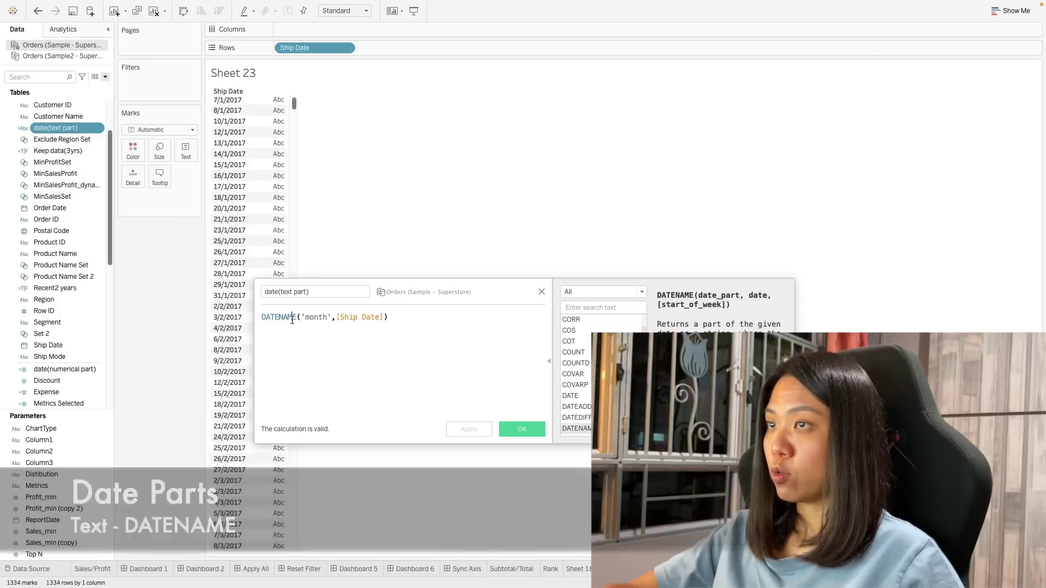
double_click(267, 319)
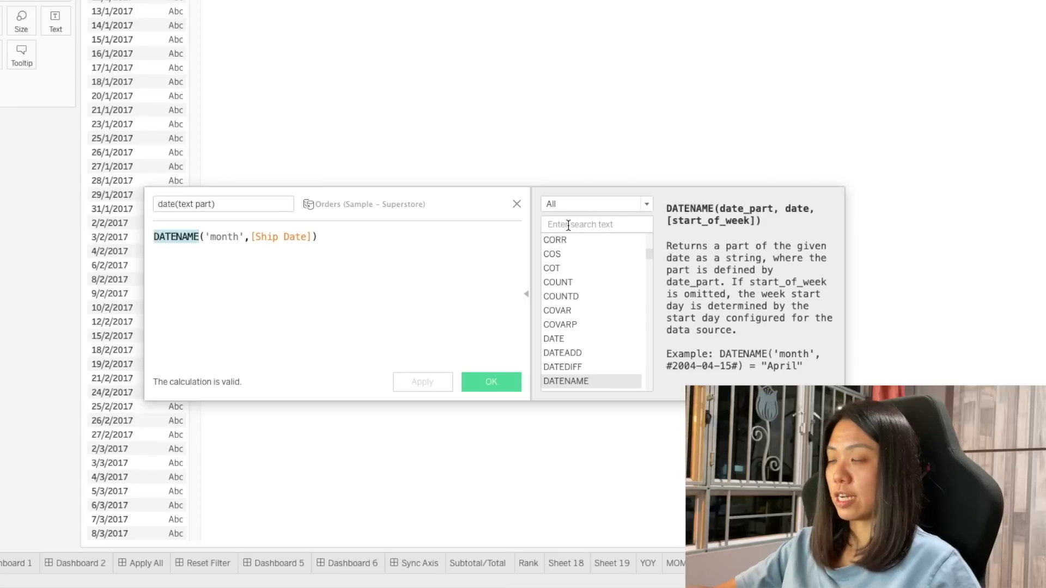
type("DATE")
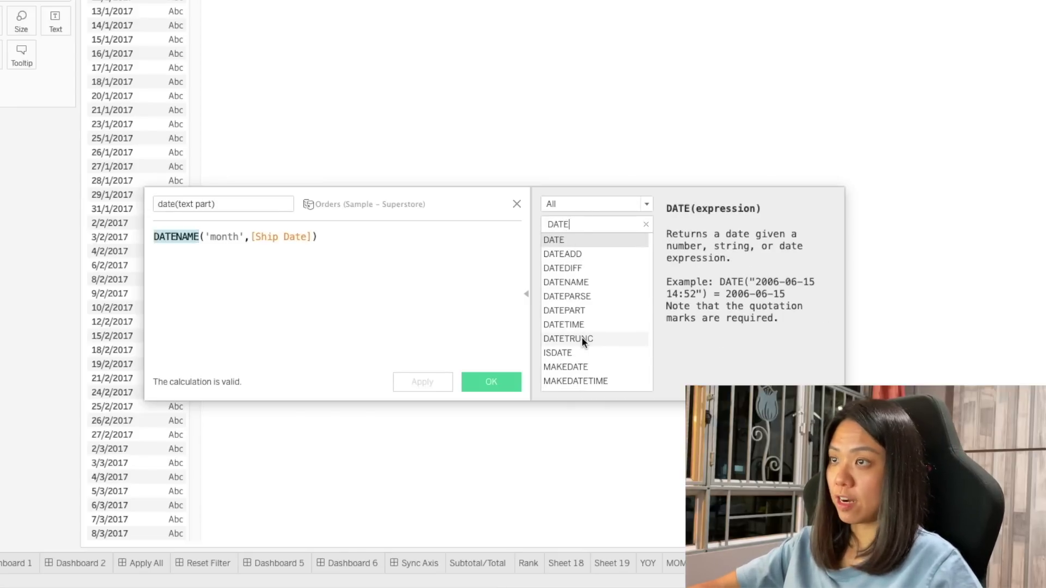
Examine the DATENAME syntax and its 'month' date part argument, and close the date(text part) calculation
left_click(175, 238)
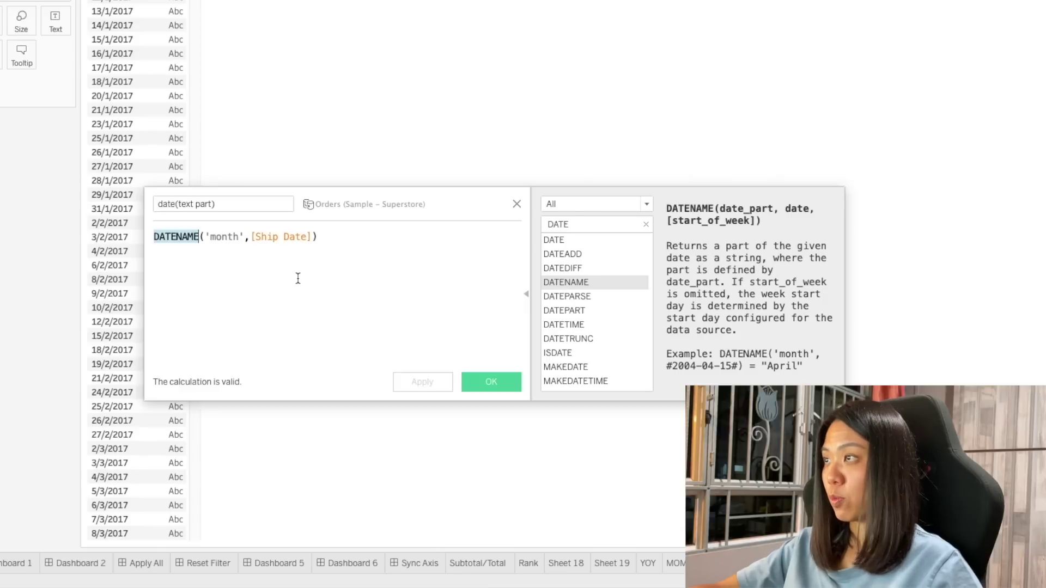
left_click(221, 236)
left_click(209, 237)
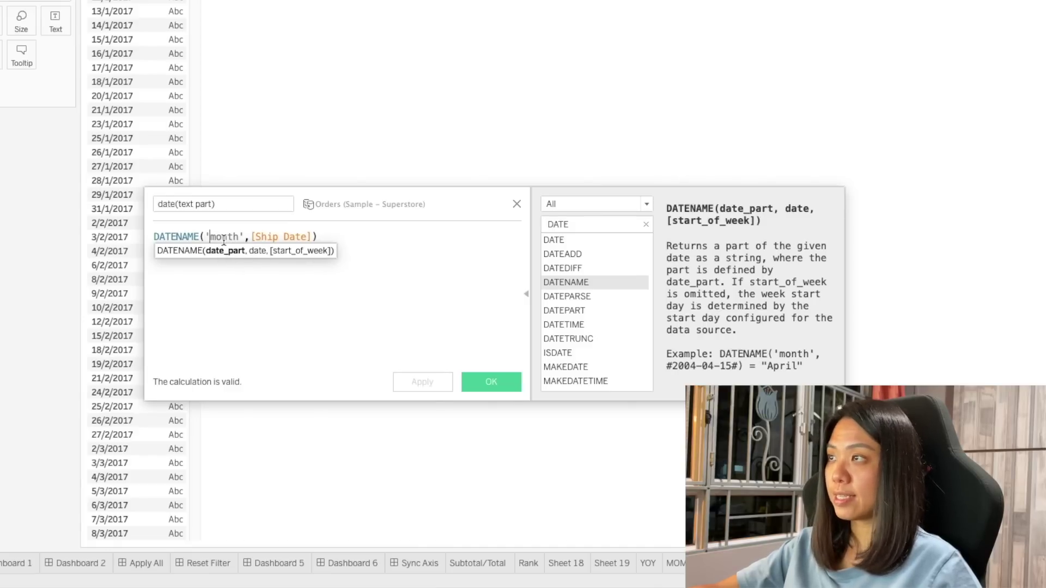
double_click(224, 237)
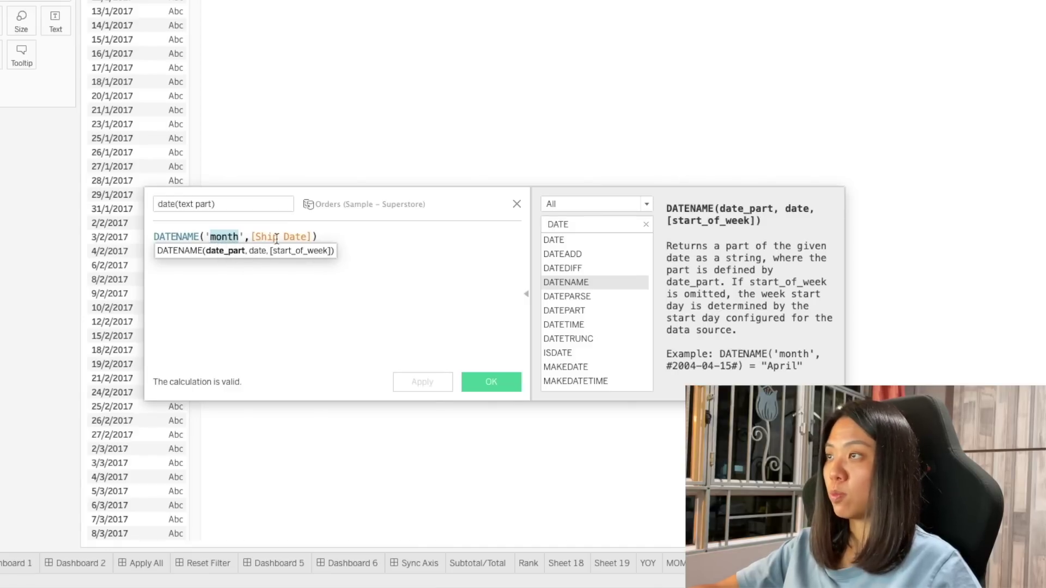
left_click(490, 381)
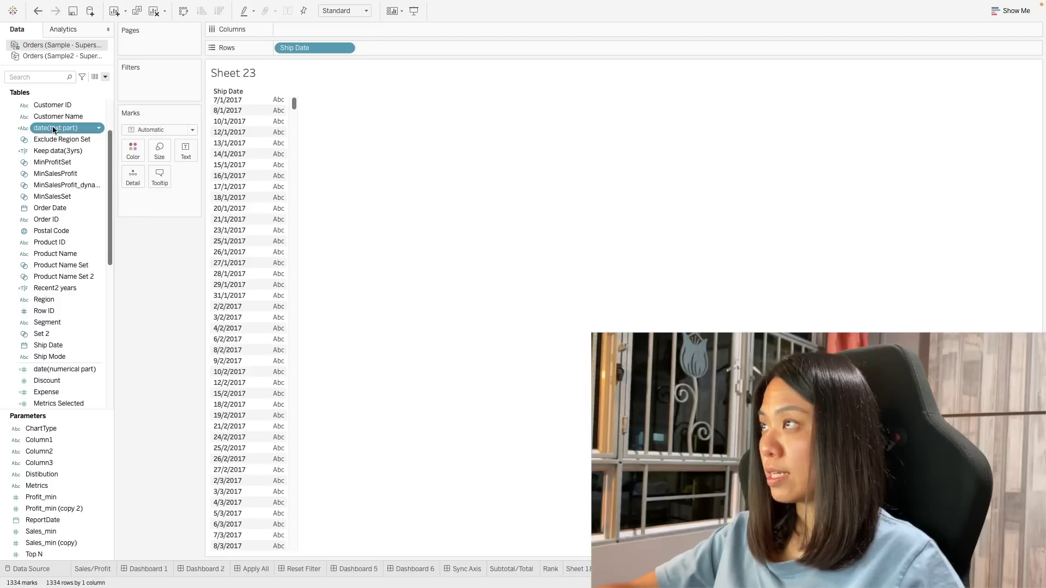
Show date(text part) as the text of the Ship Date rows and set its DATENAME date part to 'weekday'
left_click_drag(52, 128, 189, 154)
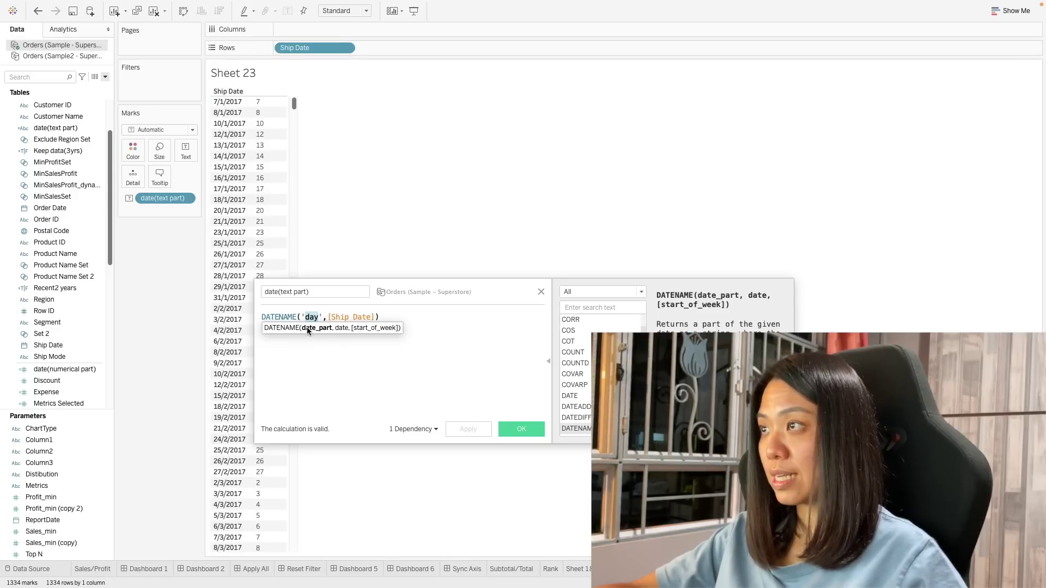
type("weekday")
left_click(468, 429)
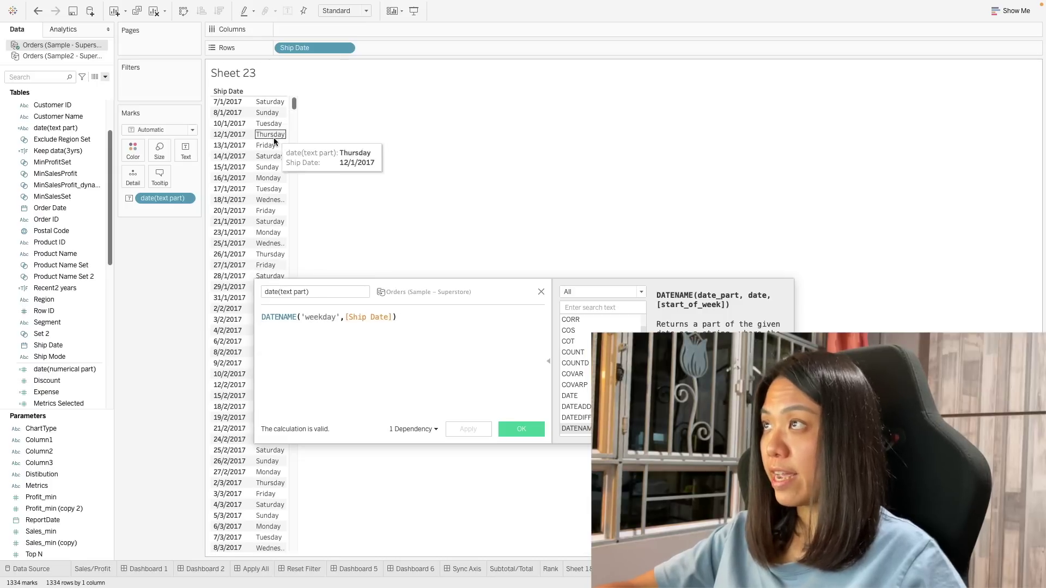
key("Escape")
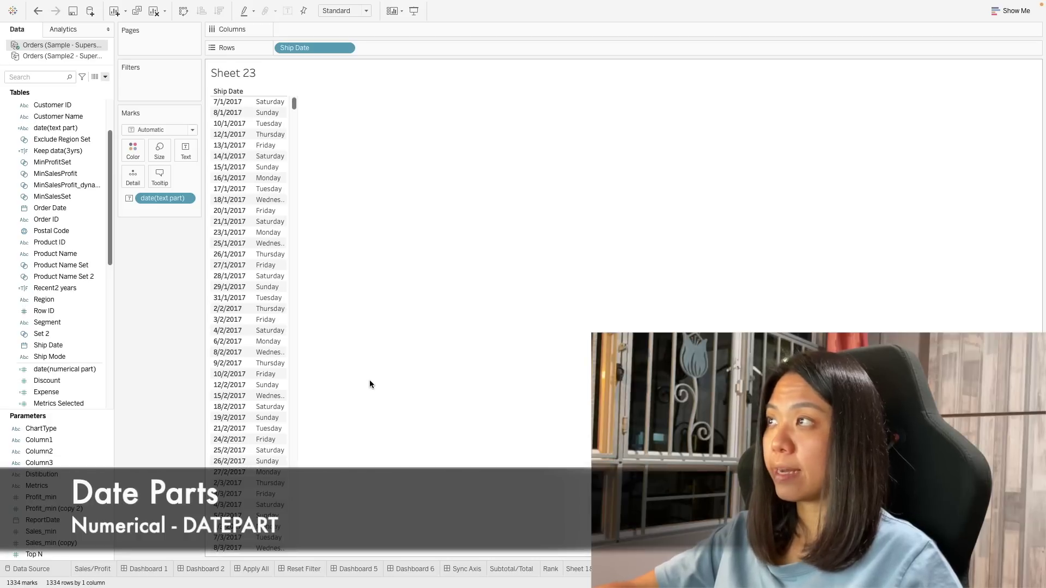
Open the date(numerical part) calculation and examine the DATEPART function and its description
left_click(63, 369)
right_click(62, 370)
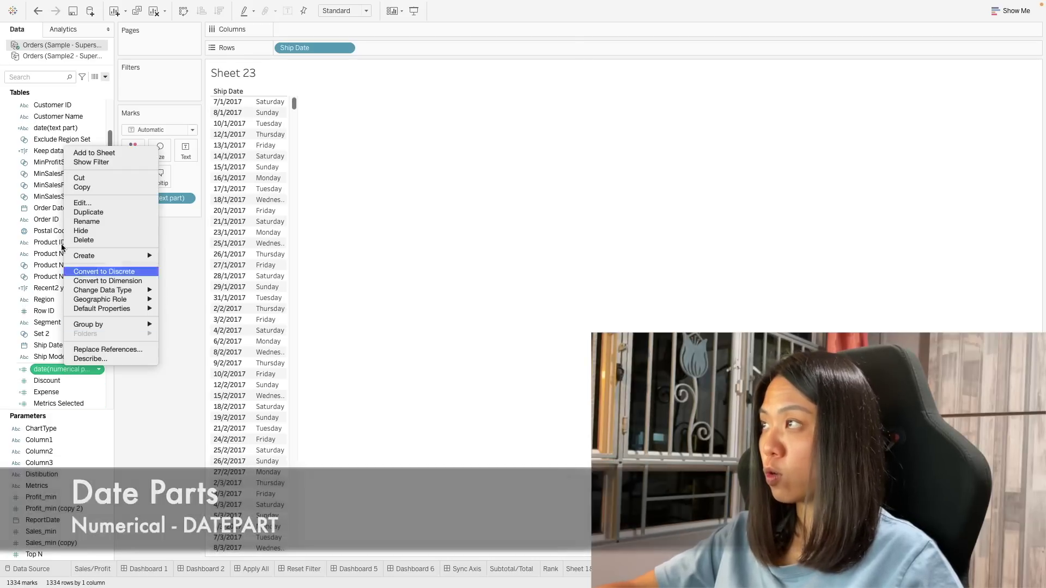
left_click(82, 203)
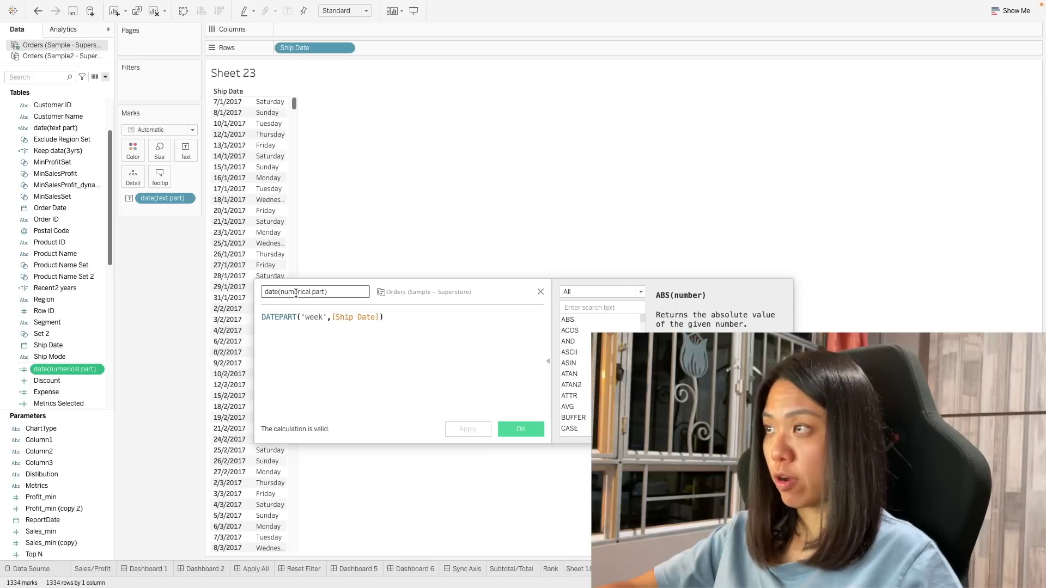
left_click(283, 331)
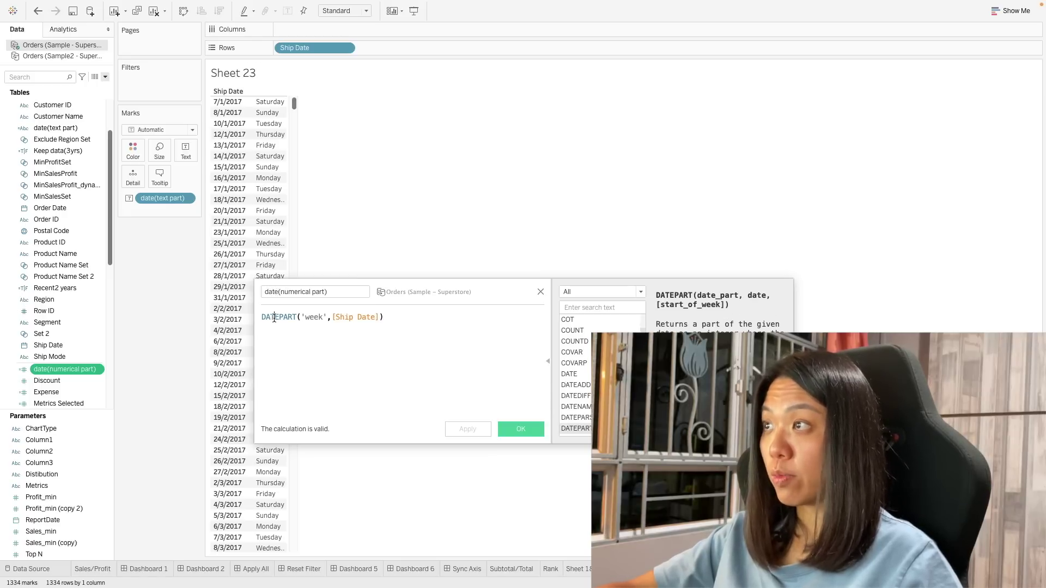
double_click(275, 317)
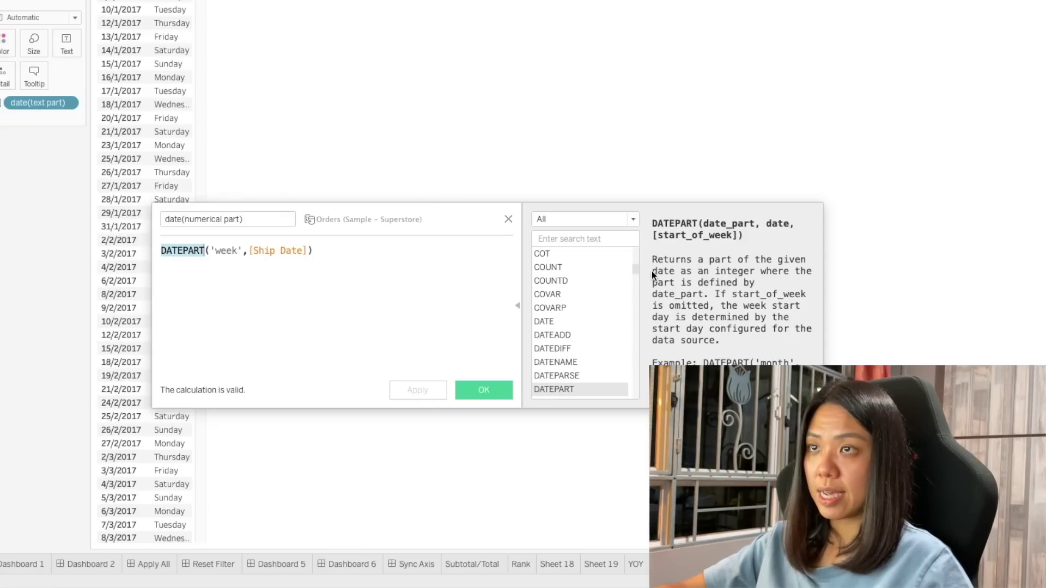
left_click(742, 273)
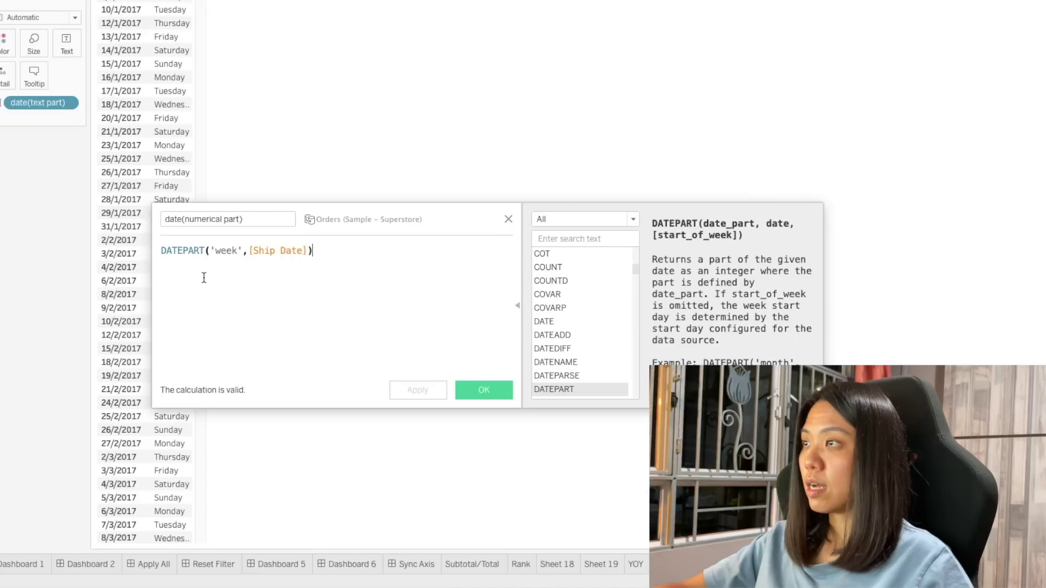
Change the DATEPART date part in date(numerical part) to 'weekday' and save the calculation
left_click(237, 251)
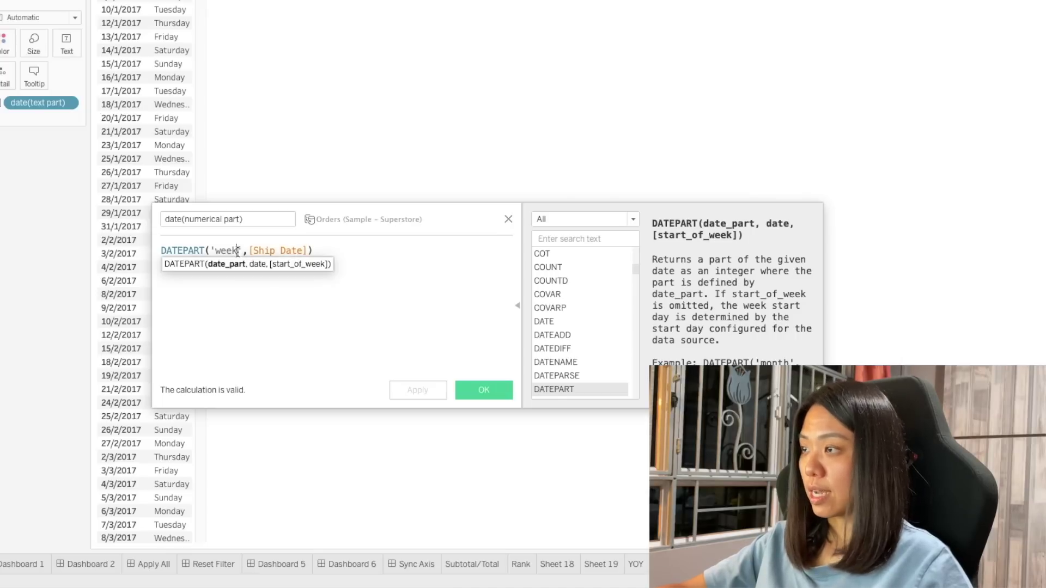
type("day")
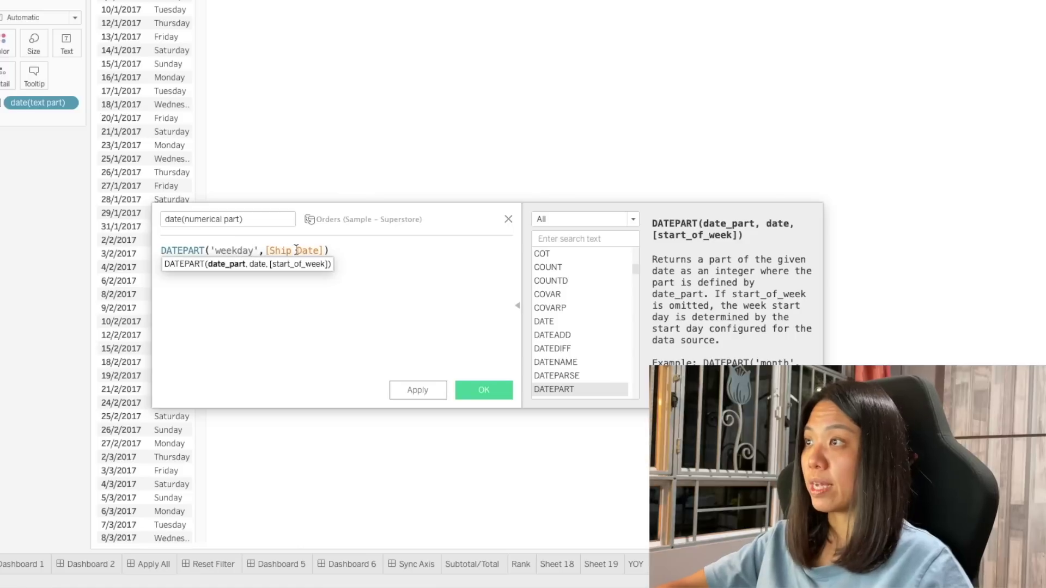
left_click(484, 390)
Show date(numerical part) as the table's text, converted to a dimension, and place date(text part) on Rows
left_click_drag(73, 371, 186, 152)
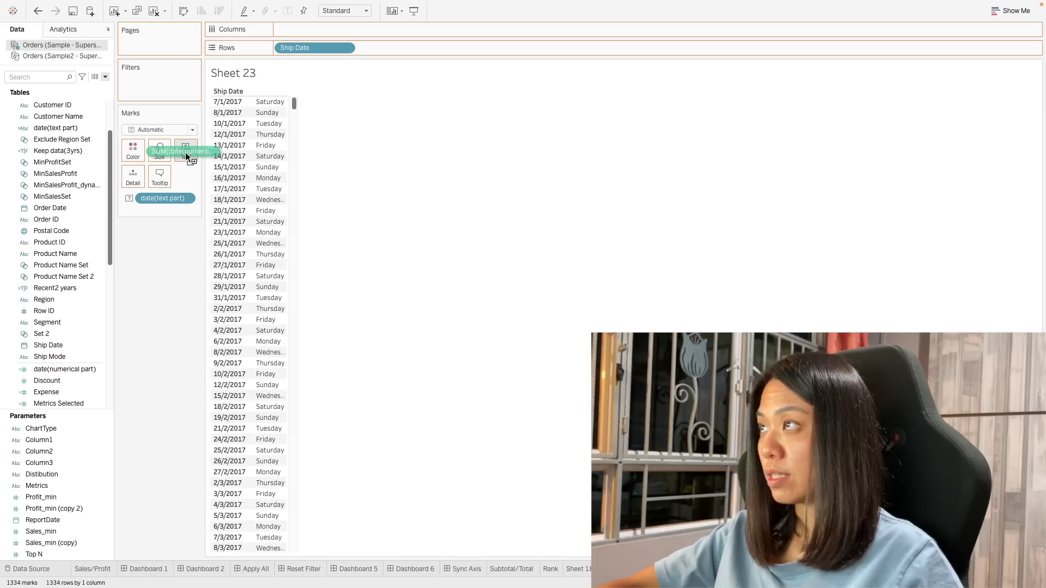
right_click(155, 213)
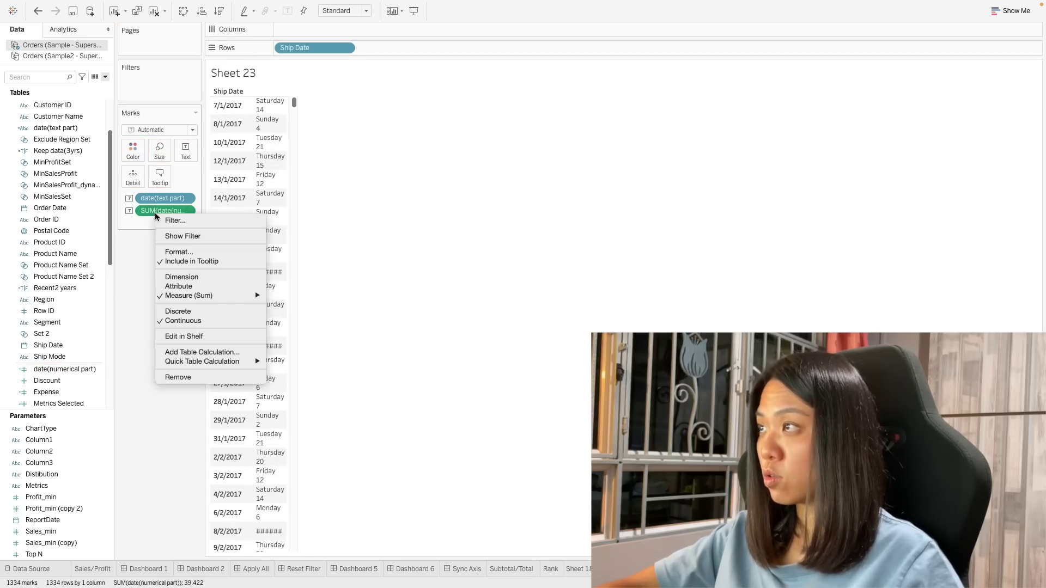
left_click(181, 278)
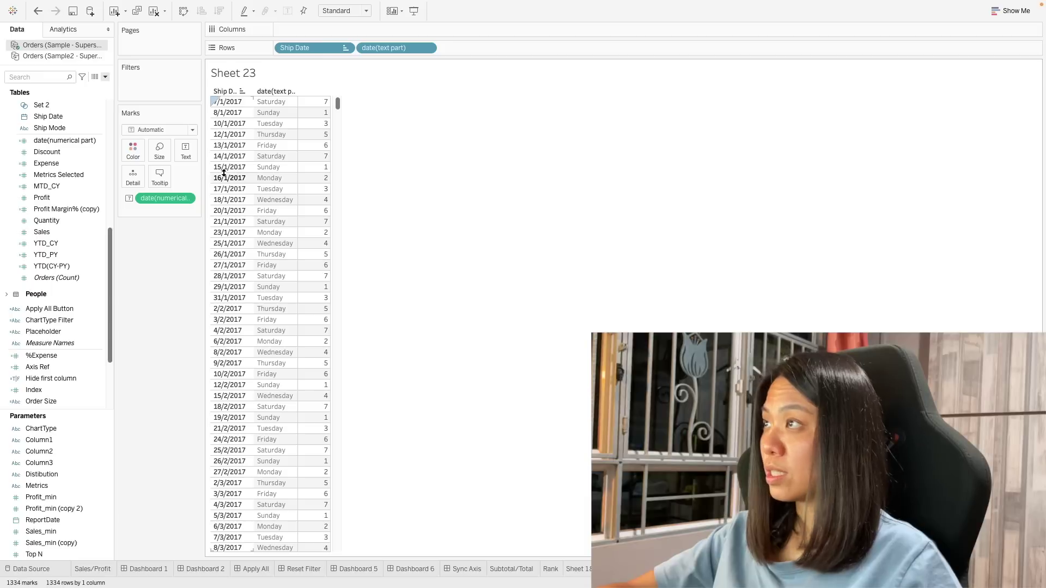
mouse_move(314, 113)
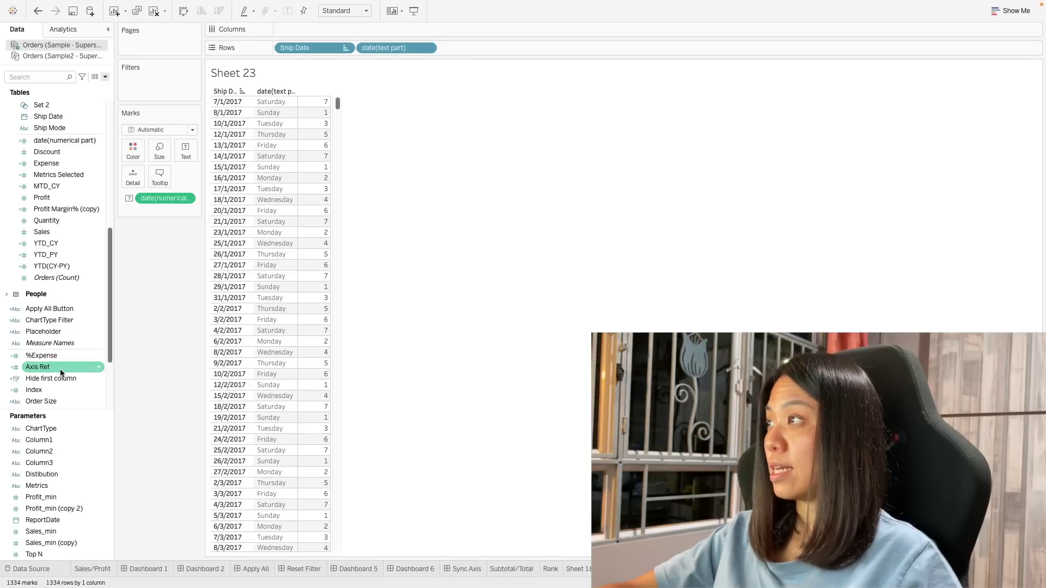
Edit the date(numerical part) calculation to use the date part 'week' for Ship Date and apply it
scroll(62, 376, "down", 3)
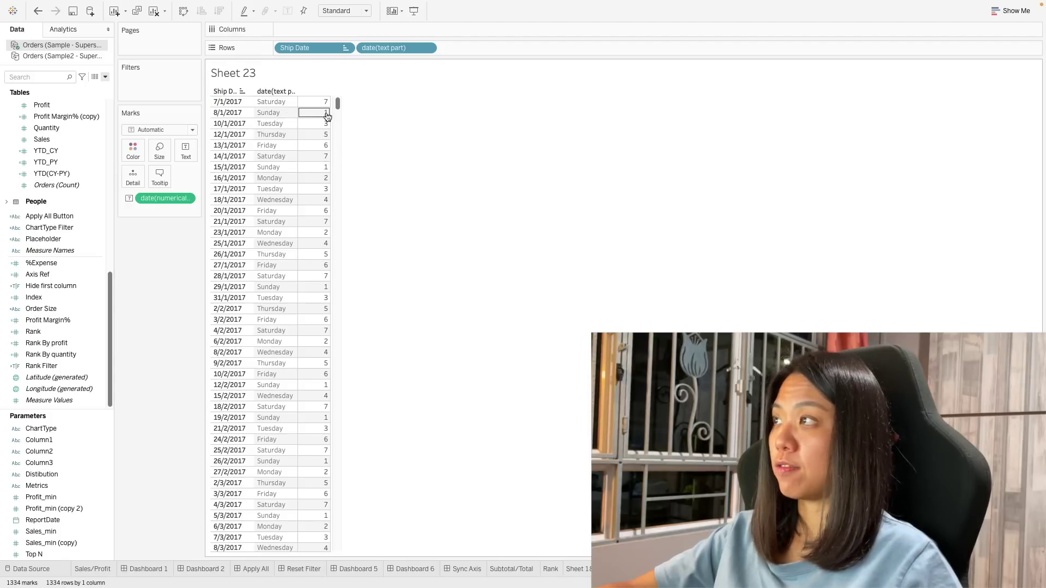
left_click(164, 198)
right_click(73, 178)
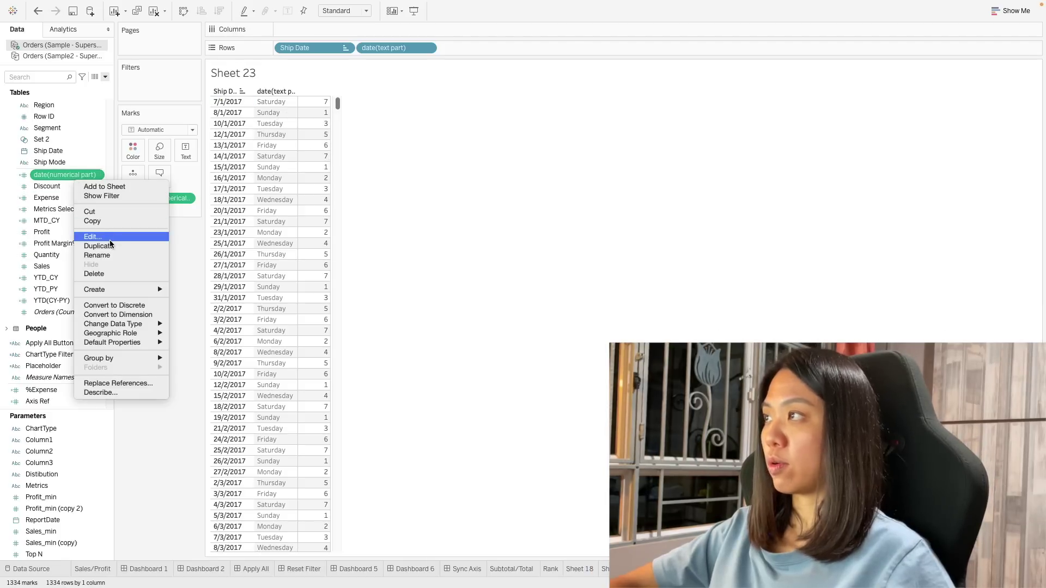
left_click(109, 238)
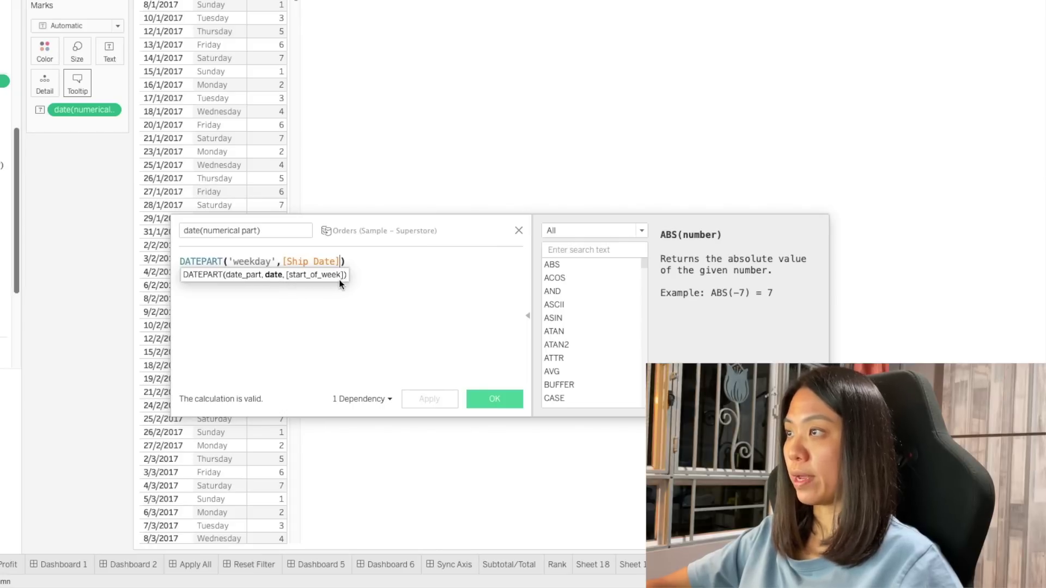
left_click(279, 262)
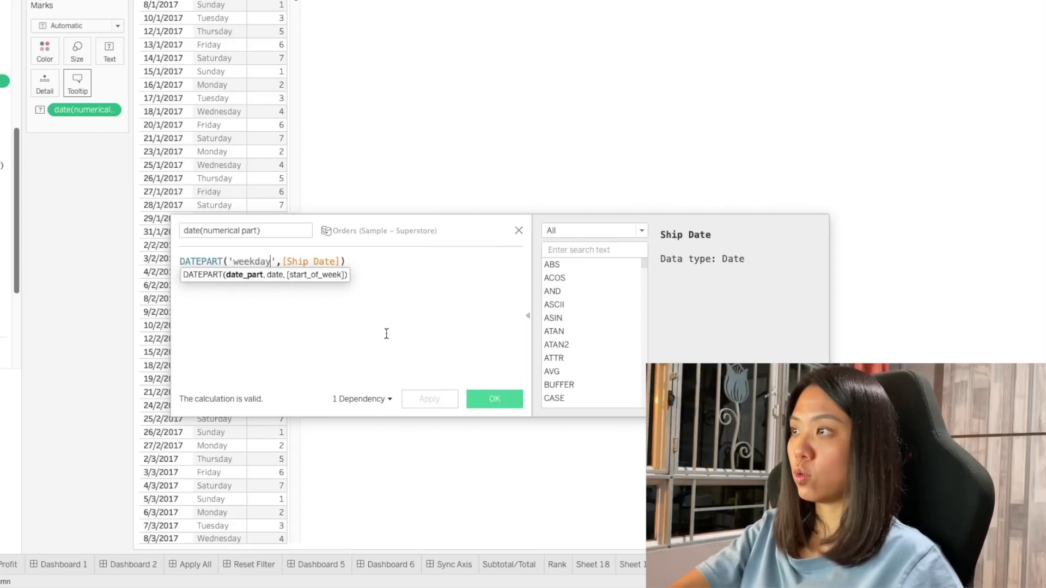
key("BackSpace")
key("BackSpace")
key("BackSpace")
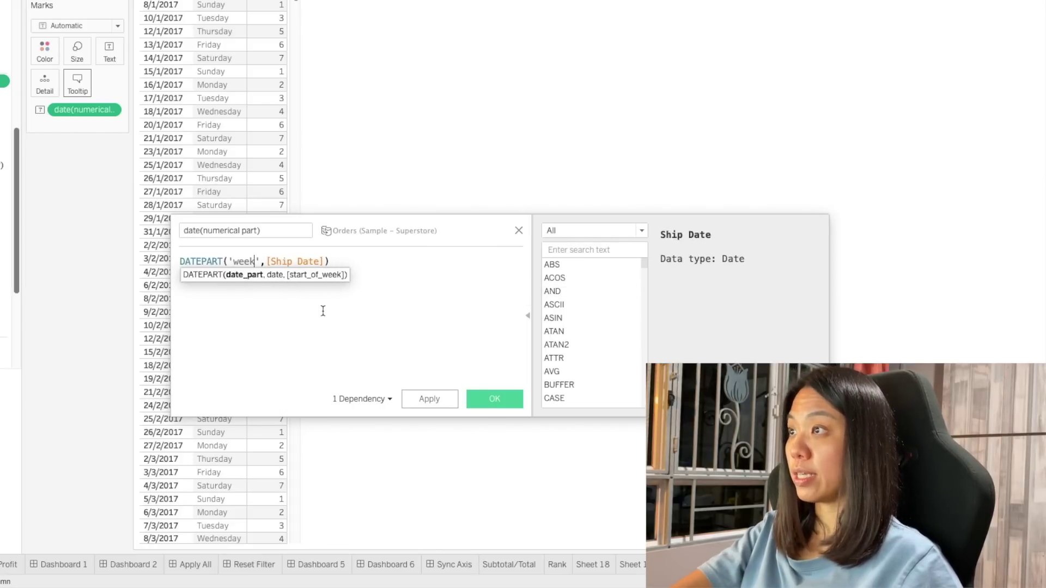
left_click(323, 263)
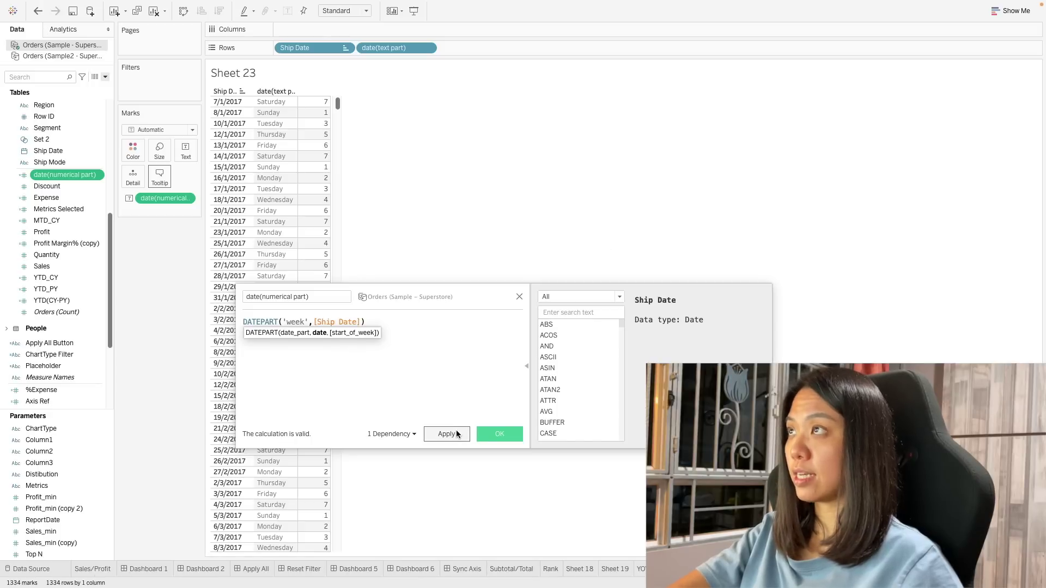
left_click(447, 434)
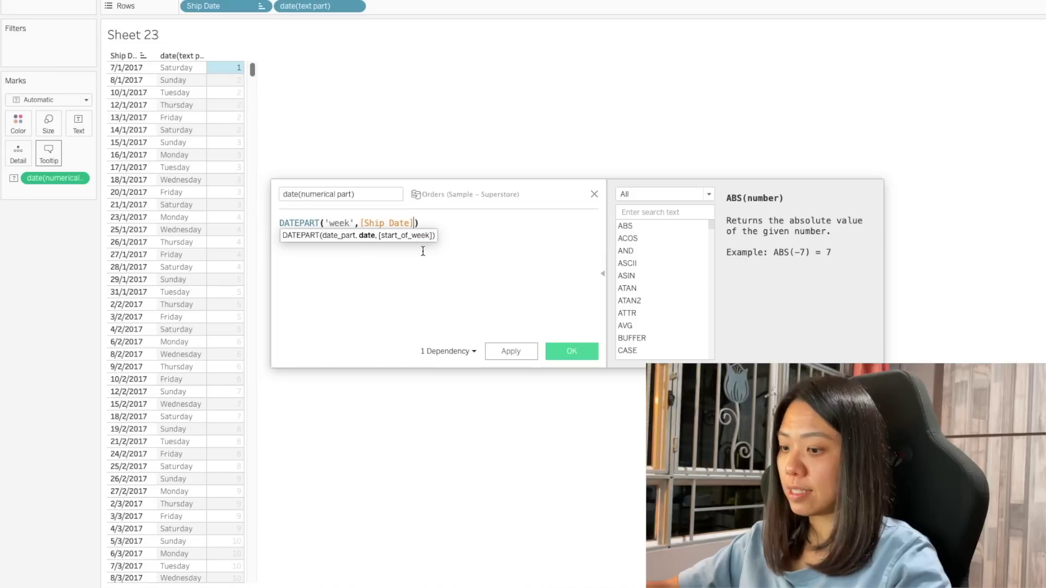
Add "Saturday" as the start-of-week argument in the date(numerical part) formula, apply it and close the calculation editor
type(",\"s")
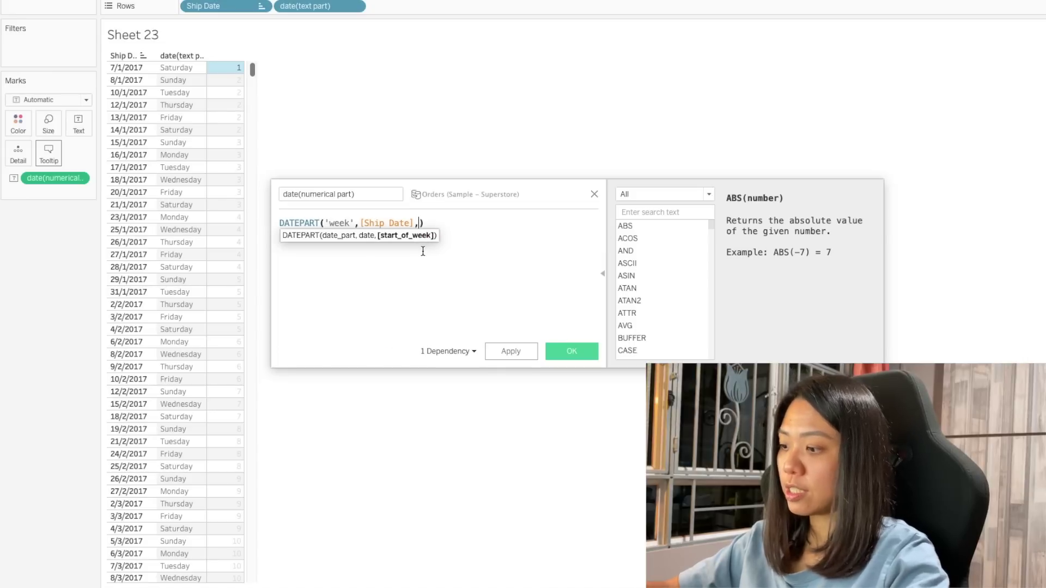
type("Saturday")
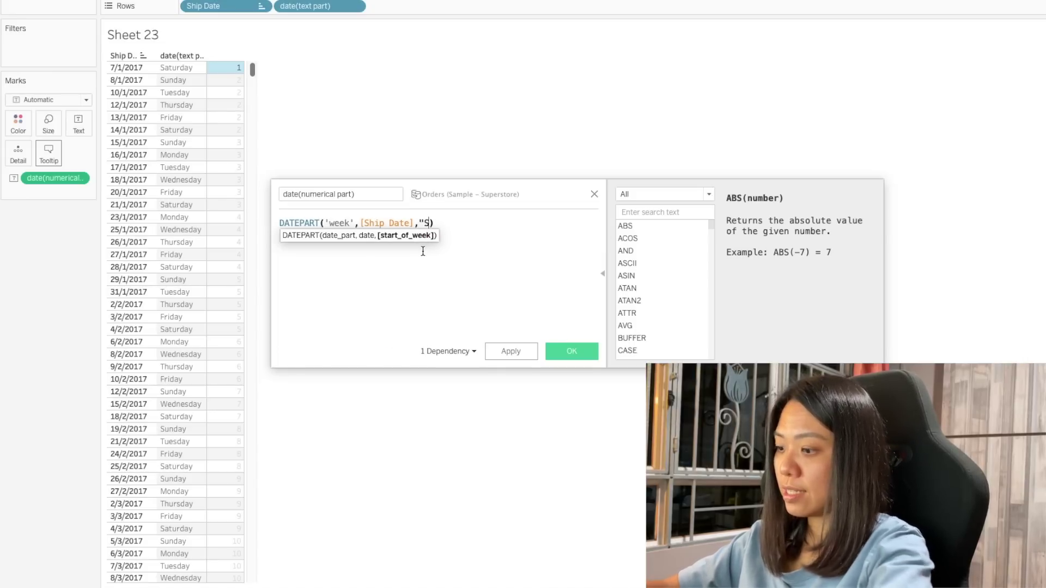
type("\"")
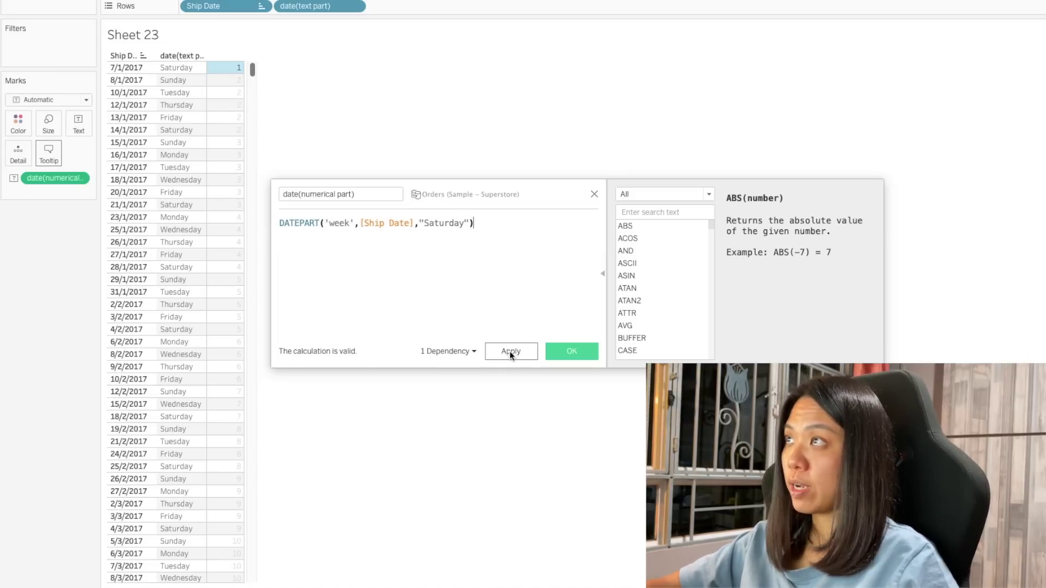
key("End")
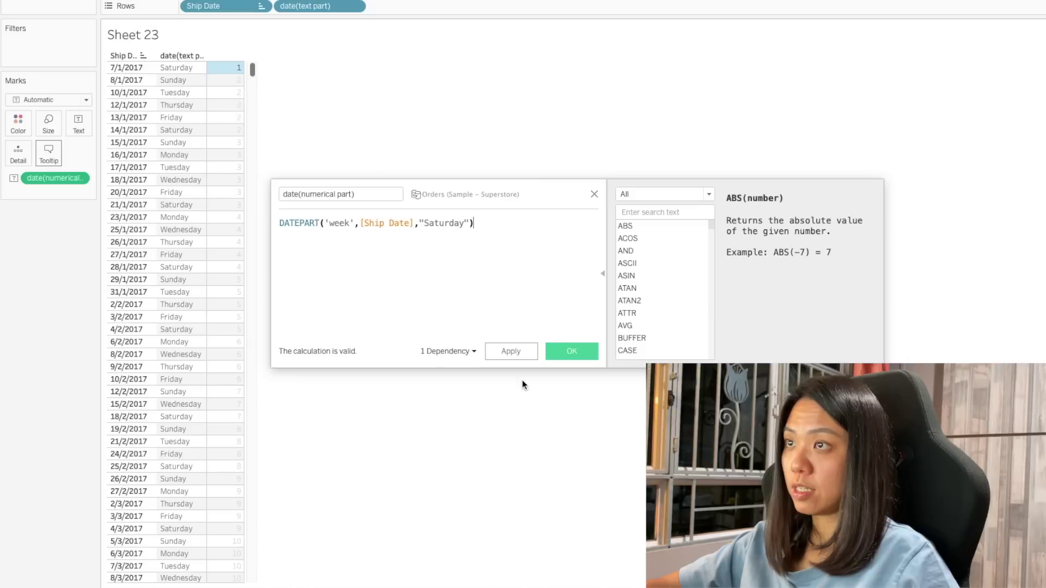
left_click(571, 351)
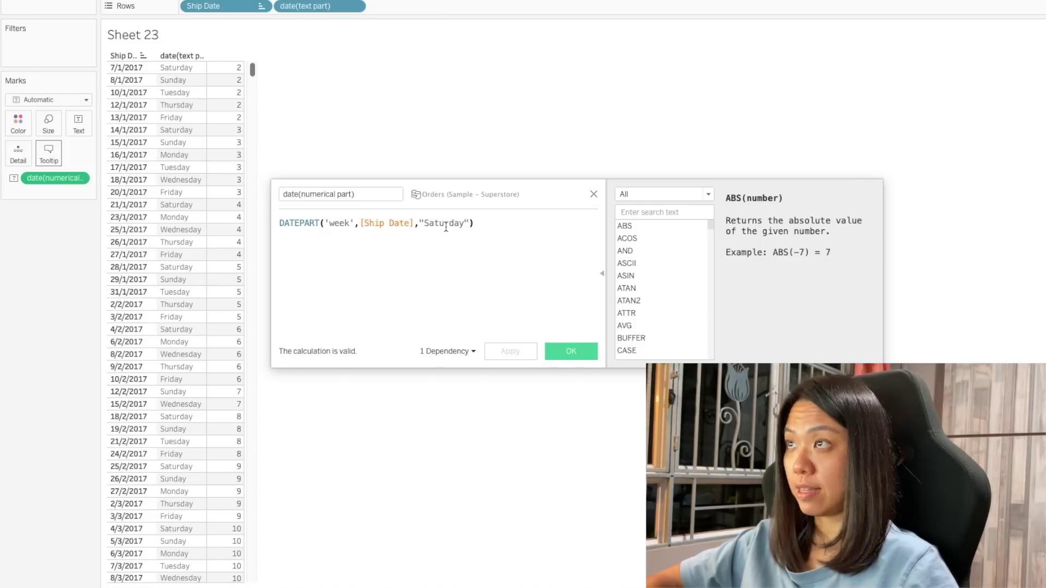
key("ctrl+a")
left_click(593, 195)
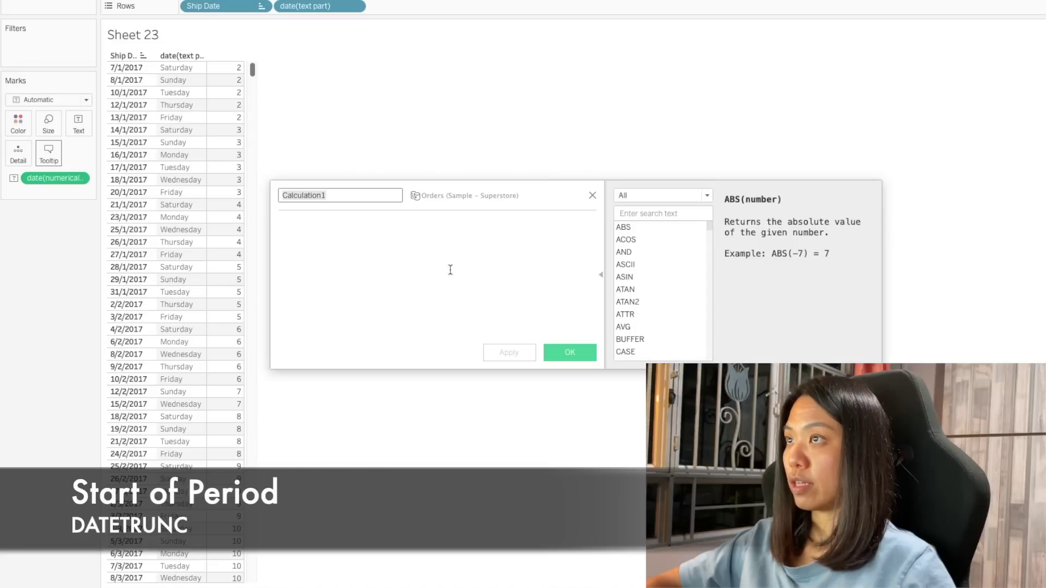
Name the new calculation StartofWeek and insert the DATETRUNC function into its formula
type("Star")
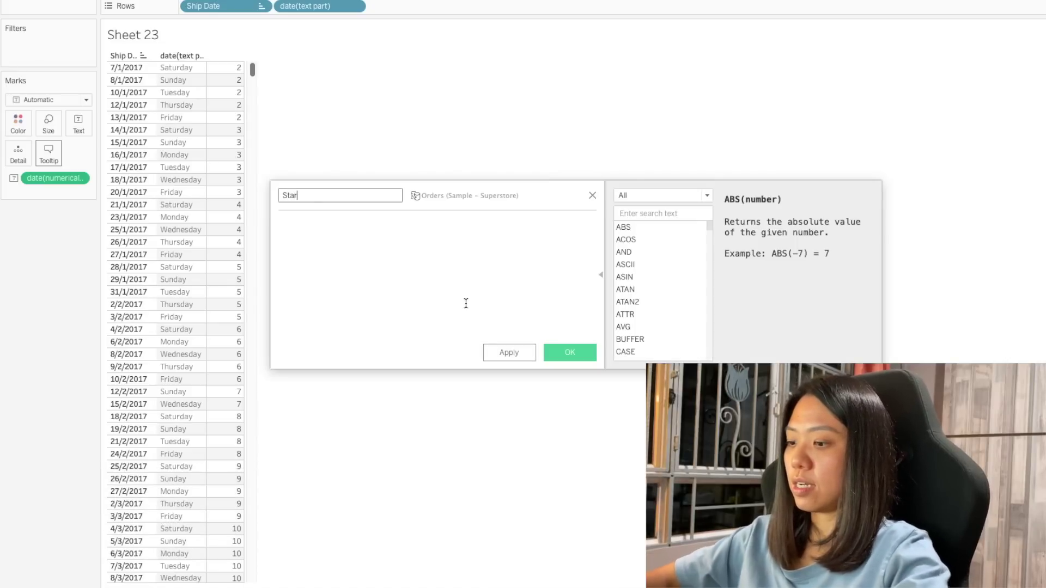
type("tofWeek")
left_click(318, 248)
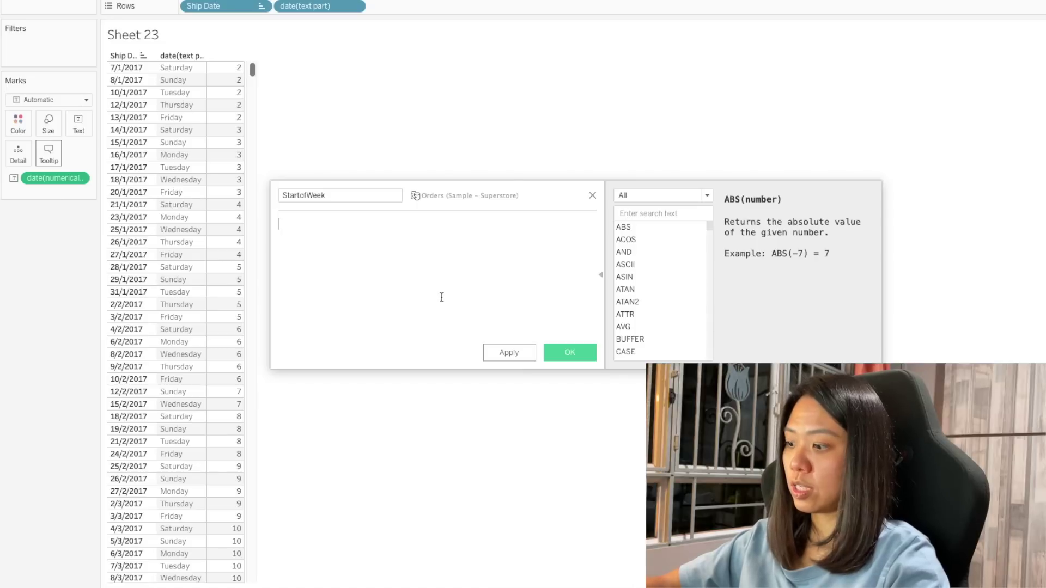
type("date")
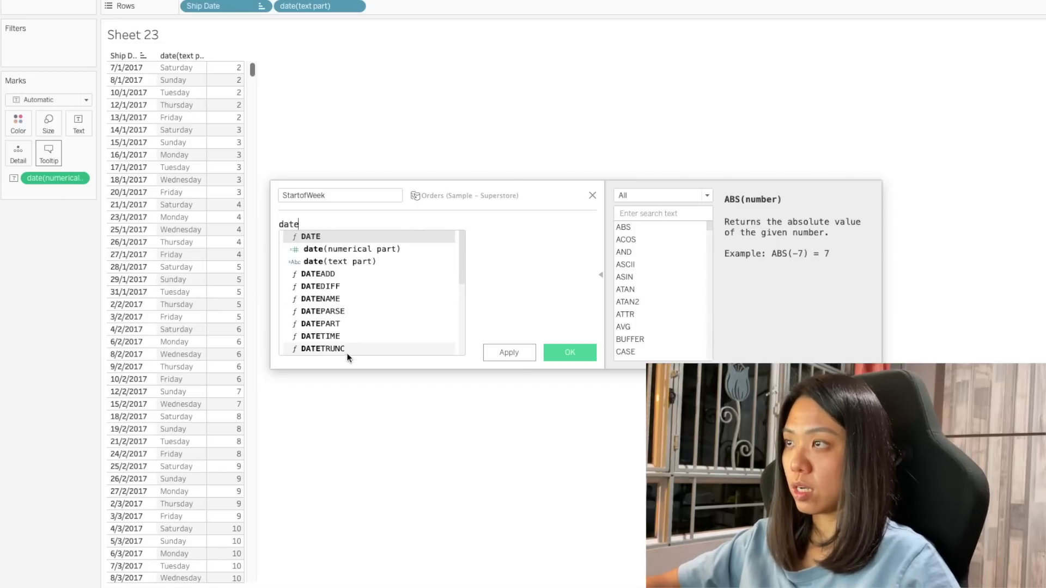
left_click(347, 352)
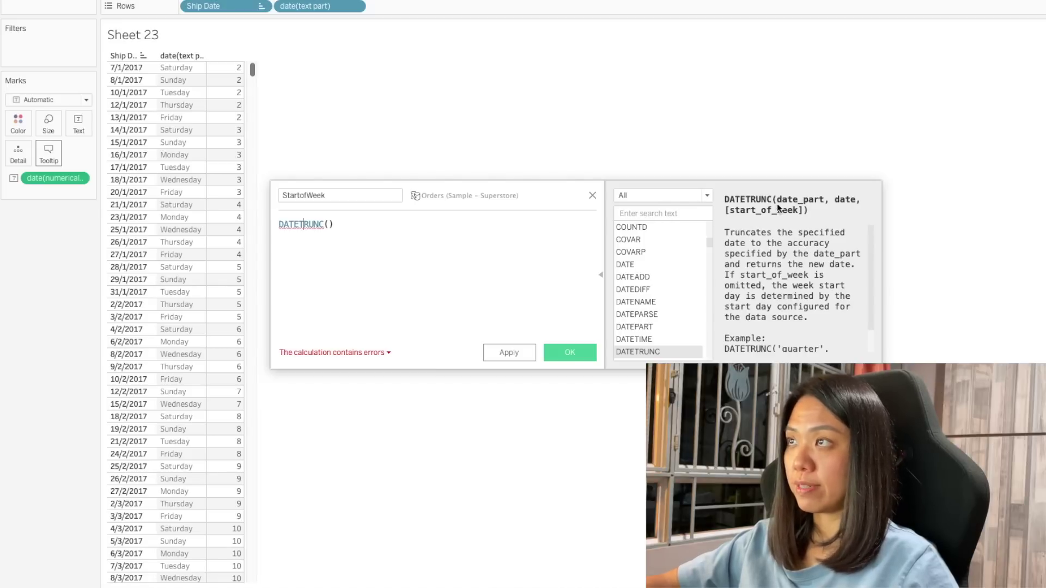
Complete the StartofWeek formula as DATE(DATETRUNC('week',[Ship Date])) and save the calculation
left_click(343, 256)
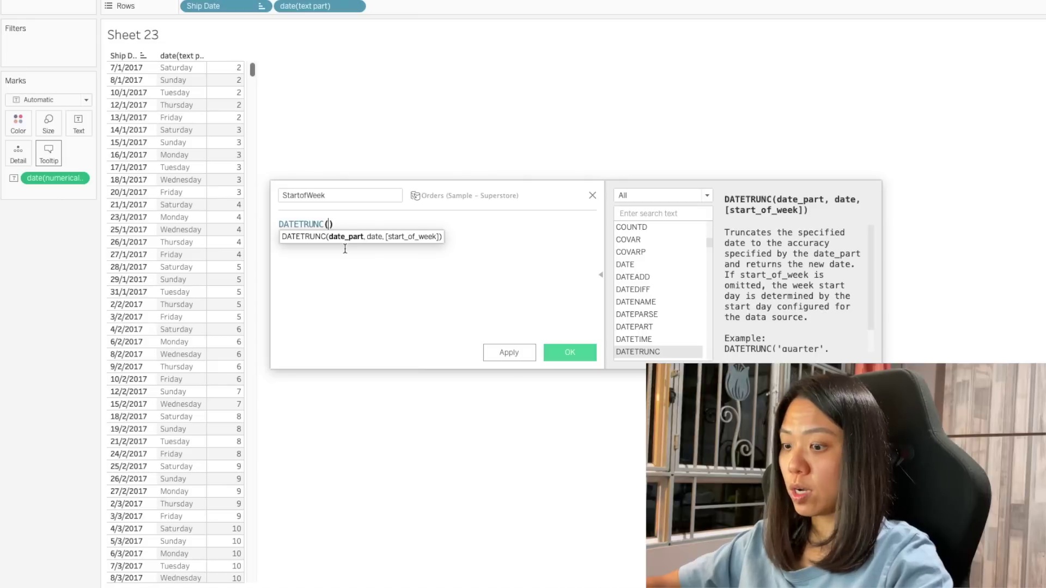
type("'wee")
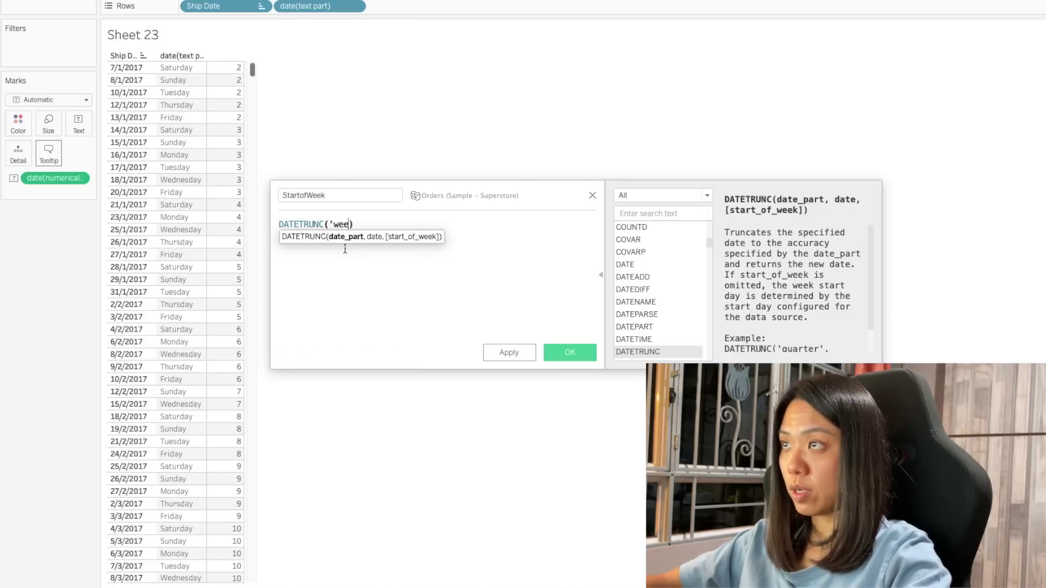
type("k',")
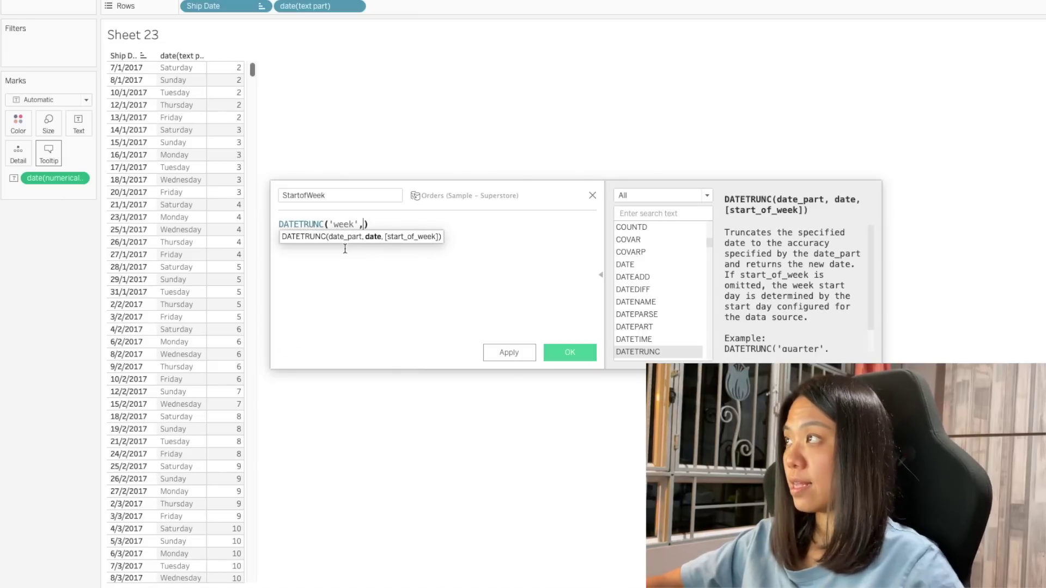
left_click_drag(203, 6, 445, 252)
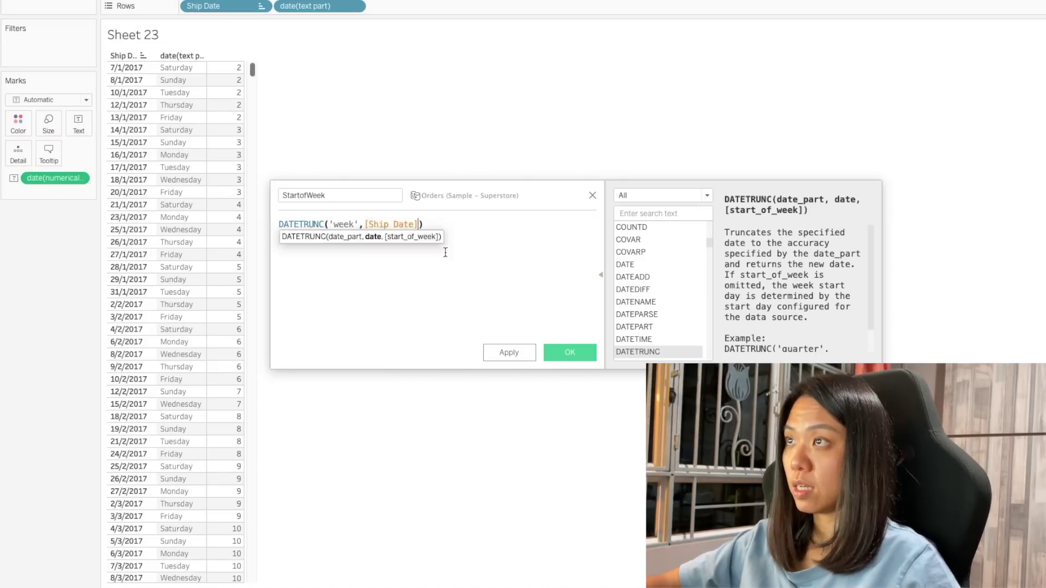
key("Return")
Show StartofWeek as the table's text using its exact date, and widen the column to fit the full dates
left_click_drag(44, 208, 185, 152)
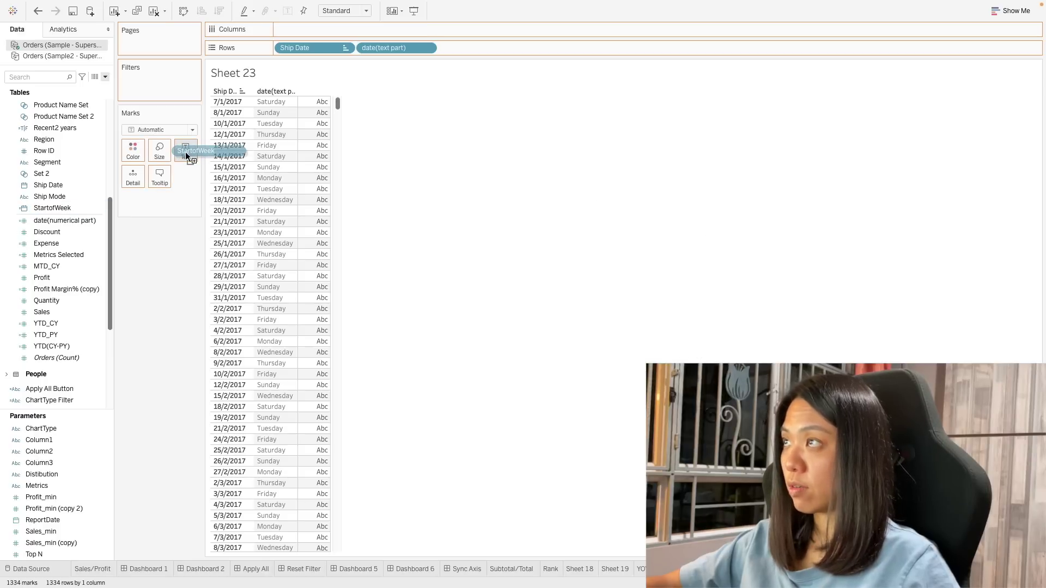
right_click(167, 202)
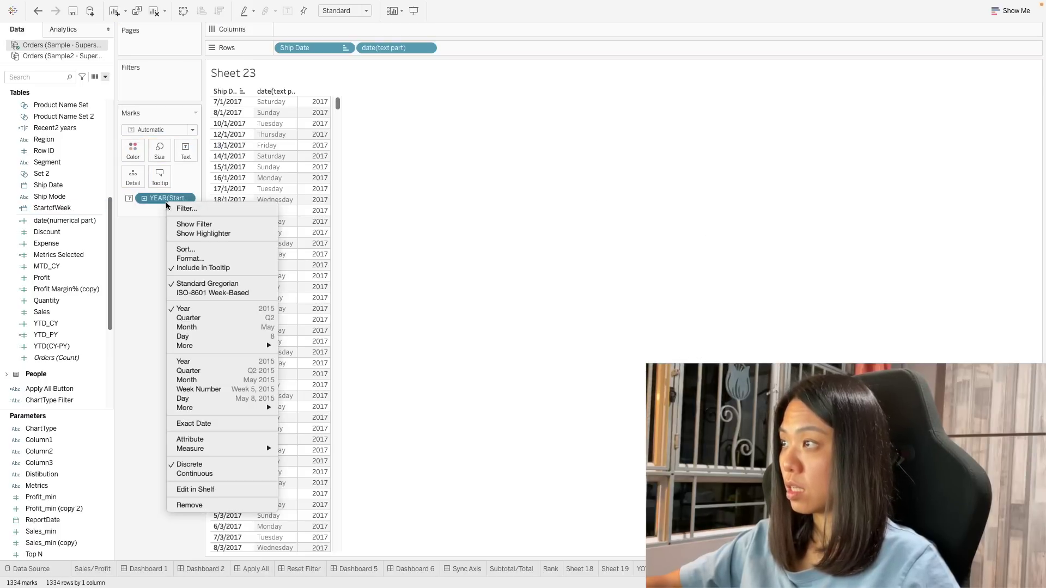
left_click(199, 424)
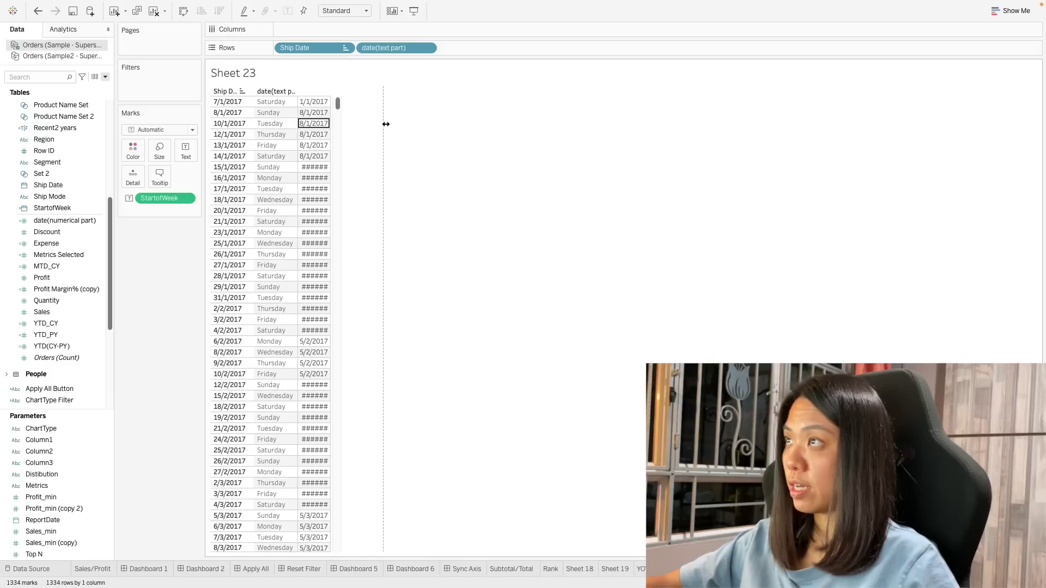
left_click_drag(385, 124, 387, 125)
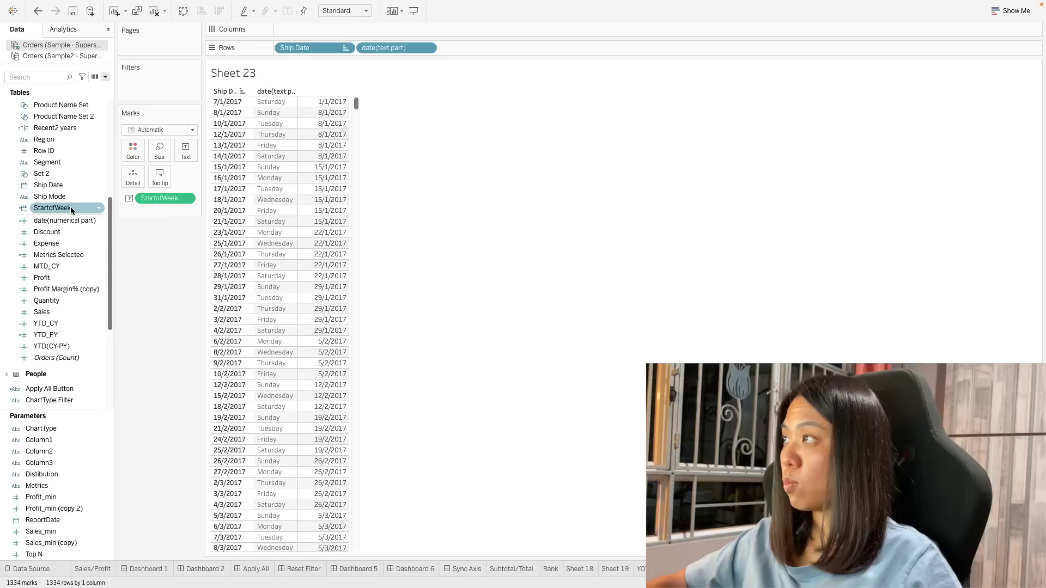
Edit the StartofWeek calculation and add "Monday" as the start-of-week argument of DATETRUNC
right_click(82, 246)
left_click(108, 264)
left_click(410, 239)
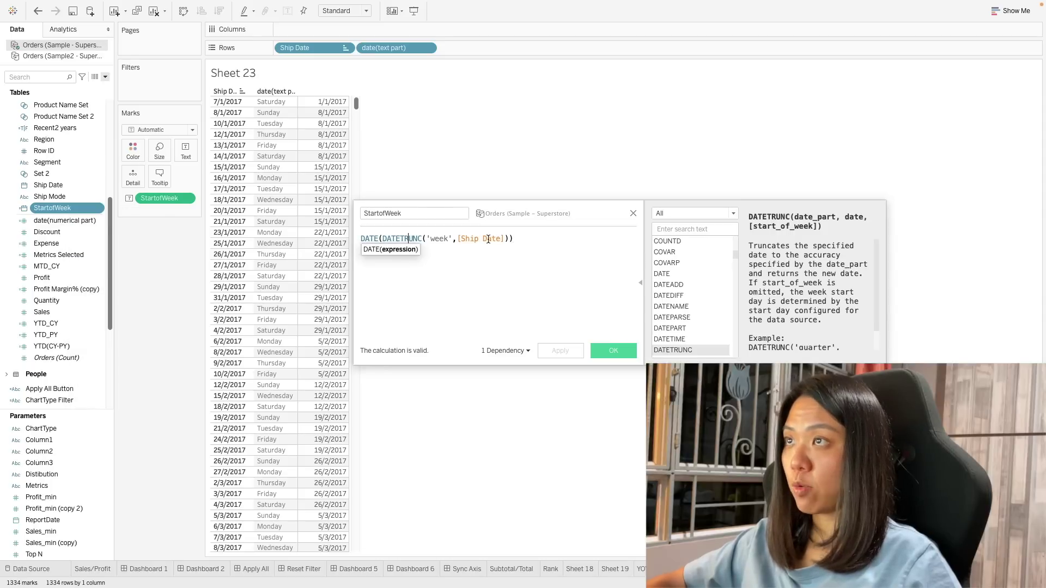
left_click(506, 240)
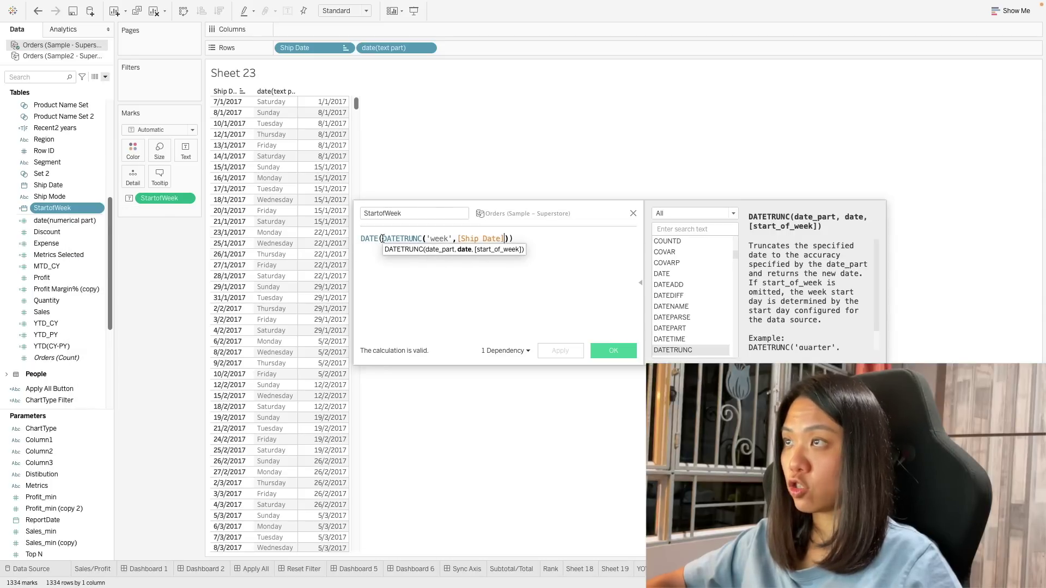
type(",'")
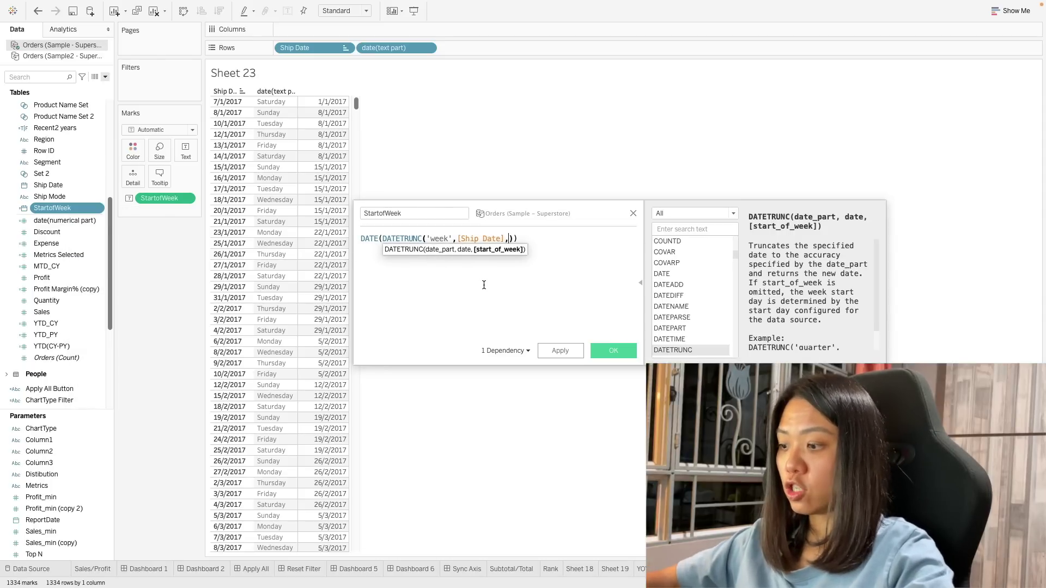
type("Monday")
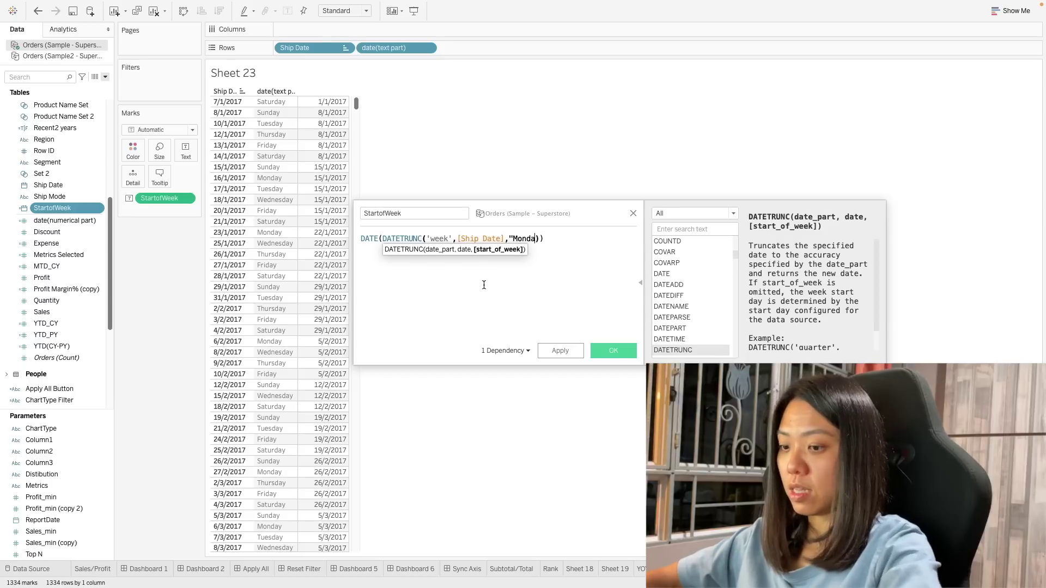
type("\"")
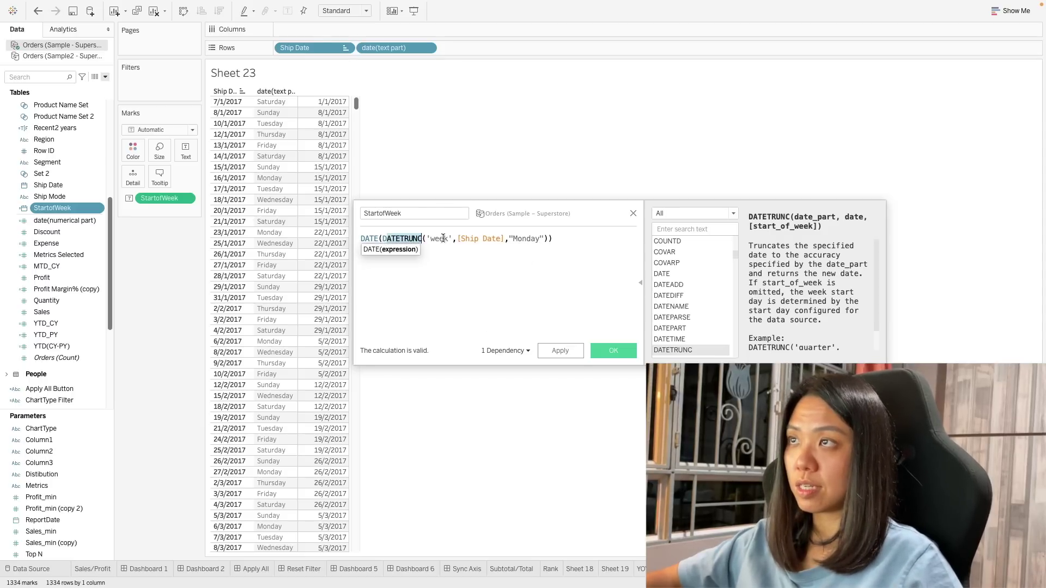
Examine the DATE function that wraps DATETRUNC in StartofWeek, and save the calculation
left_click(365, 240)
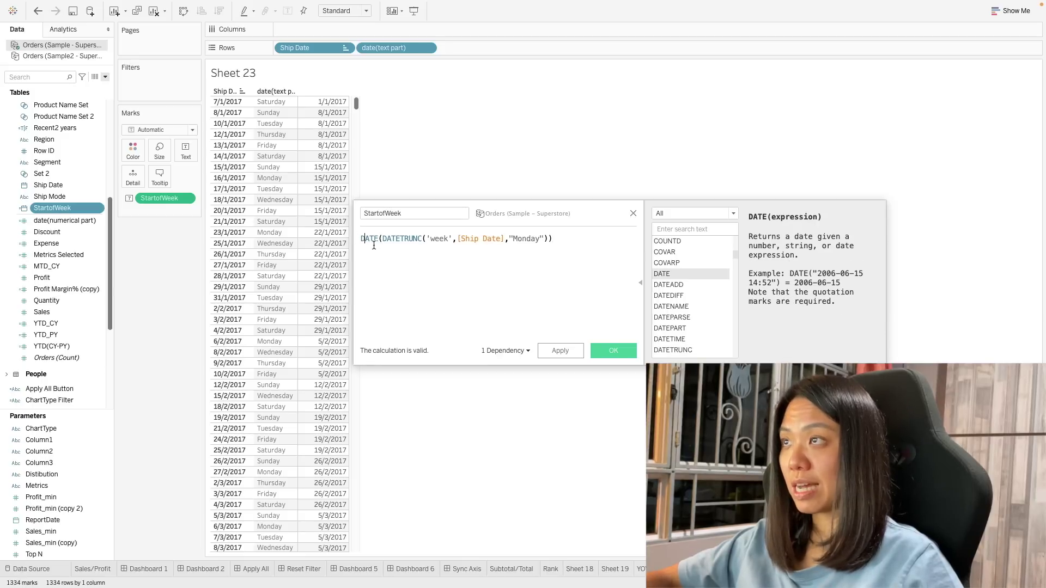
double_click(370, 239)
left_click(371, 238)
double_click(370, 239)
left_click(613, 351)
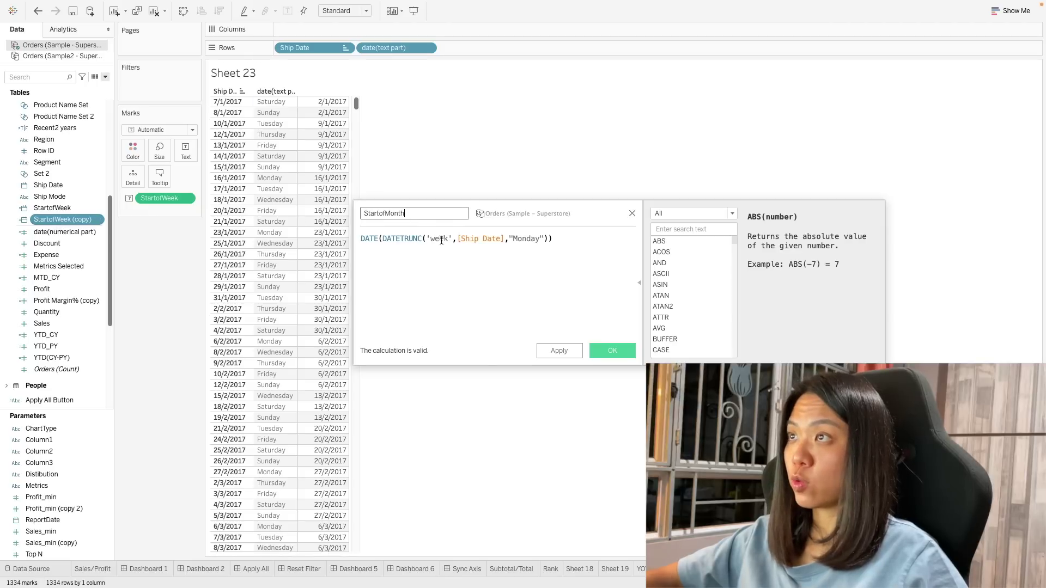
Change the StartofMonth formula's date part to 'month' without the "Monday" argument, and show StartofMonth as the table's text
double_click(440, 239)
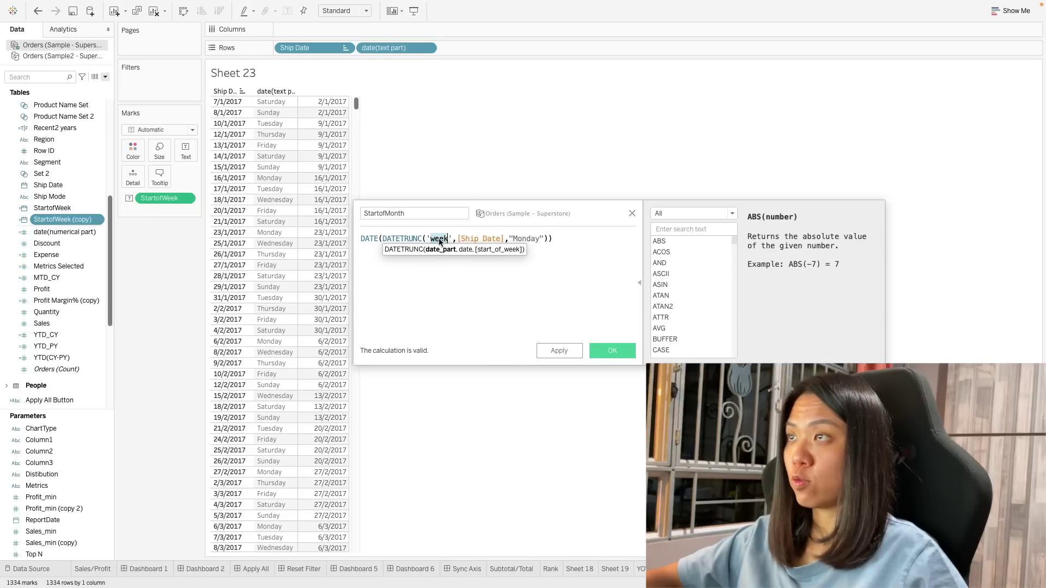
type("month")
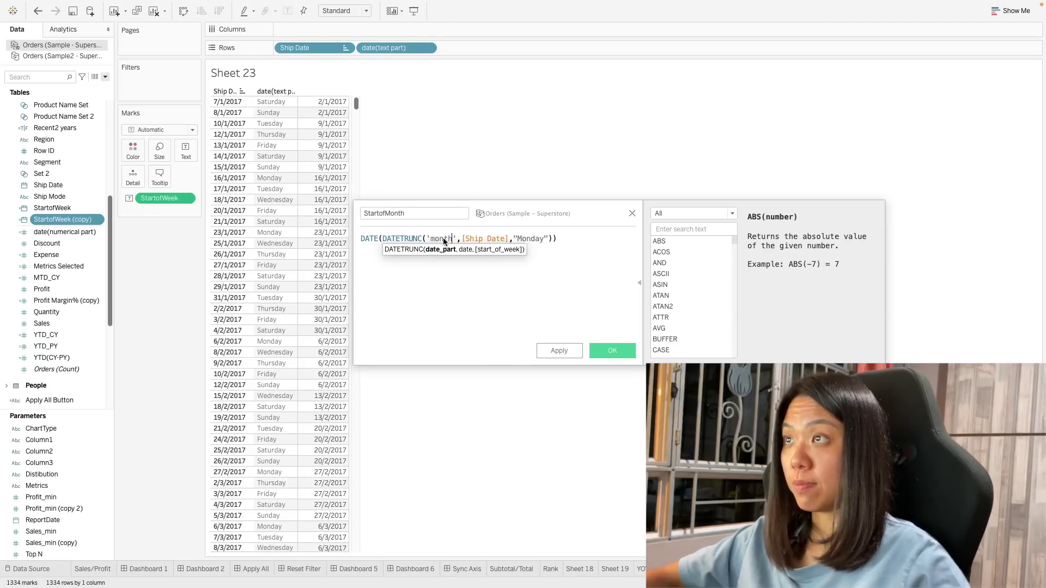
left_click(514, 240)
left_click_drag(513, 240, 548, 240)
key("BackSpace")
key("BackSpace")
left_click_drag(55, 208, 186, 152)
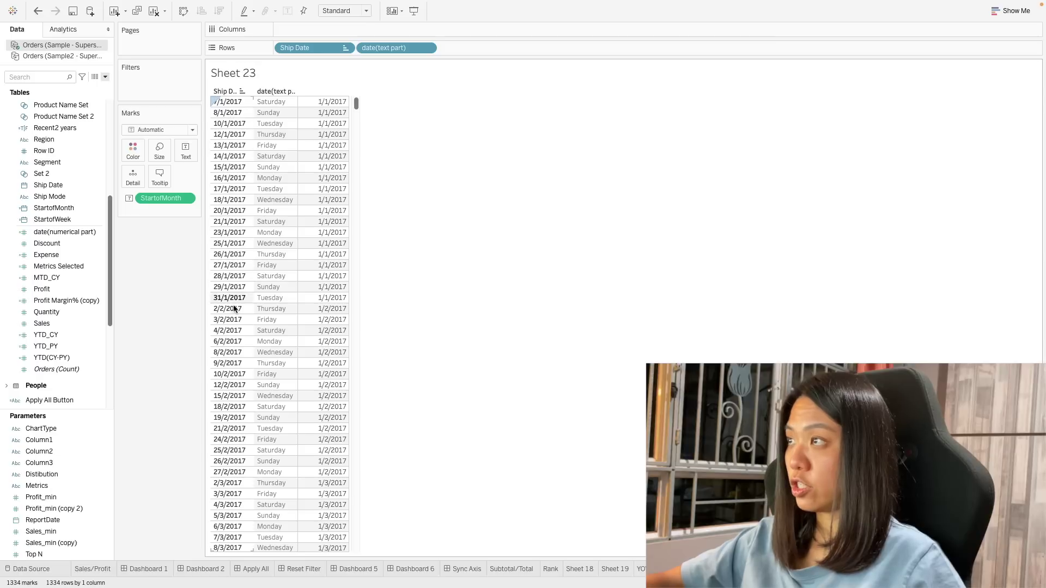
mouse_move(311, 301)
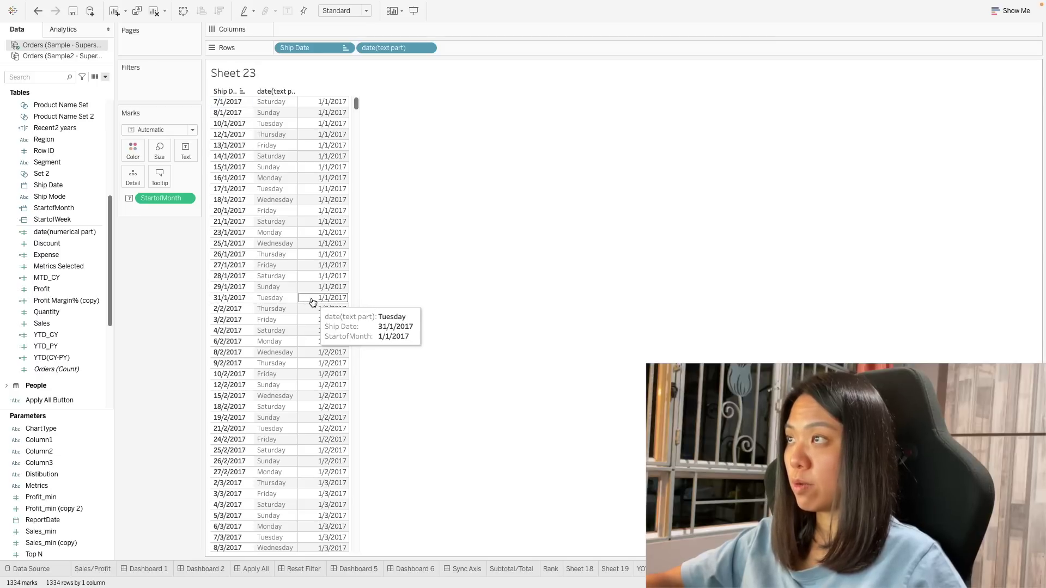
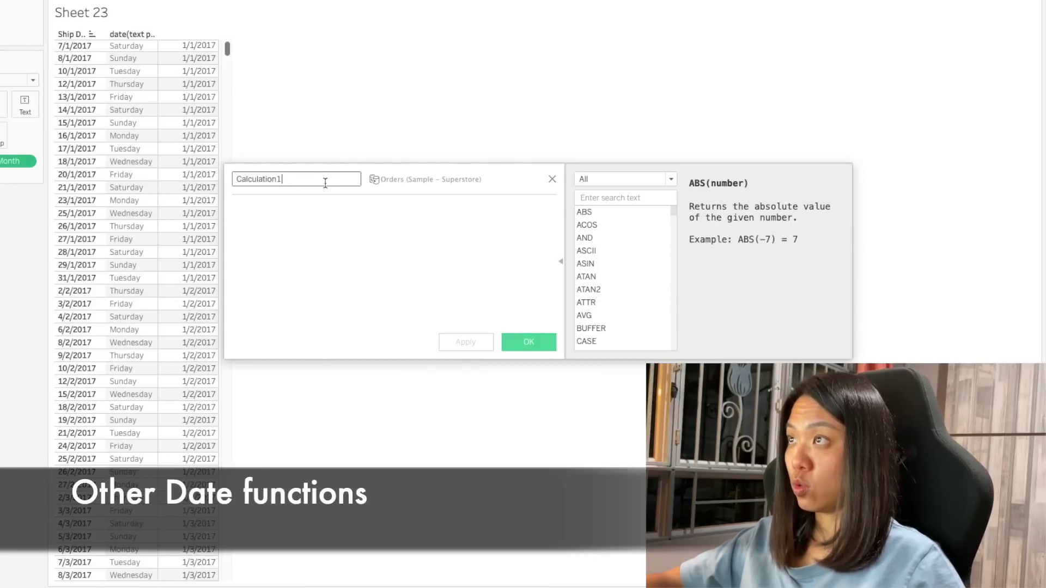
Enter today() in the new calculation and read the function's description, and replace it with the NOW function
left_click(286, 224)
type("today()")
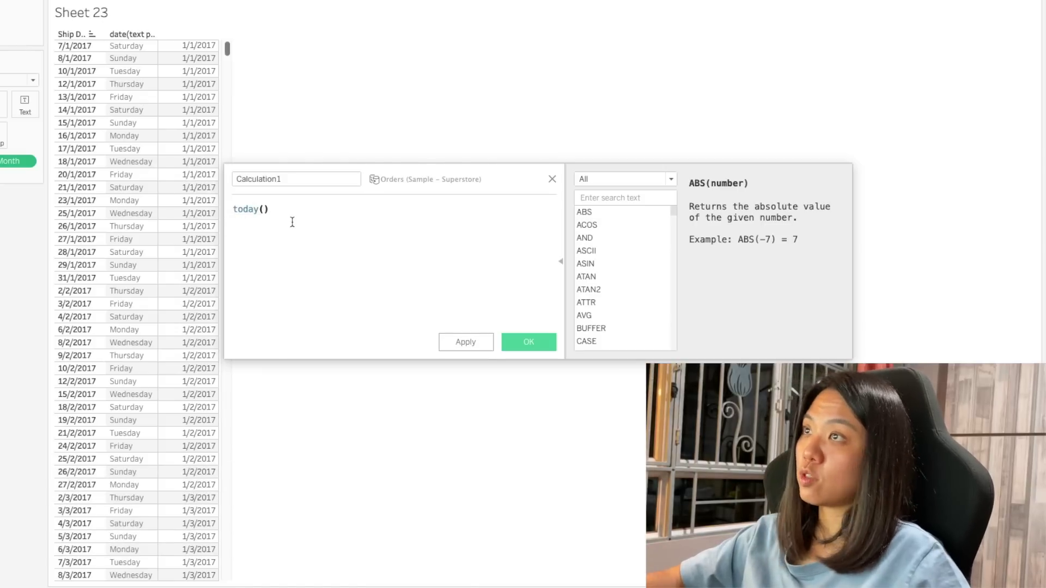
left_click(248, 212)
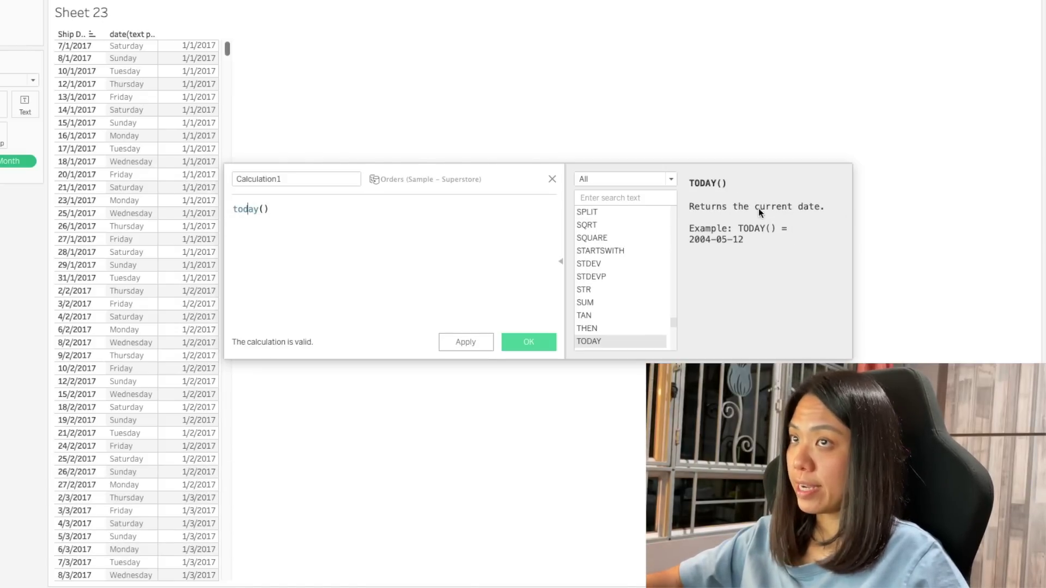
double_click(251, 212)
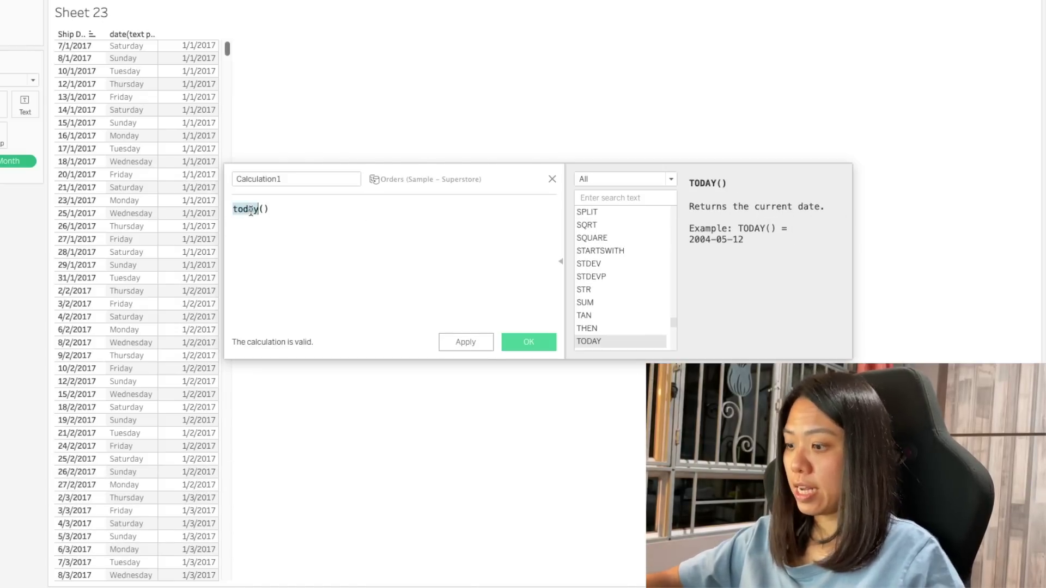
type("now")
left_click(250, 211)
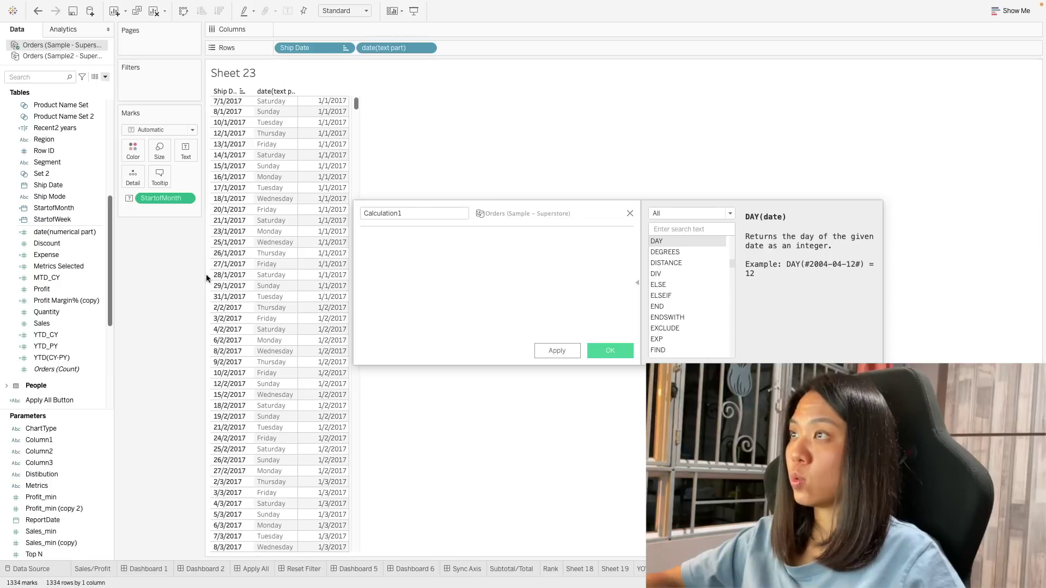
Enter the YEAR, MONTH and DAY functions in turn in the new calculation to read their descriptions, and discard the calculation
type("year")
left_click(398, 249)
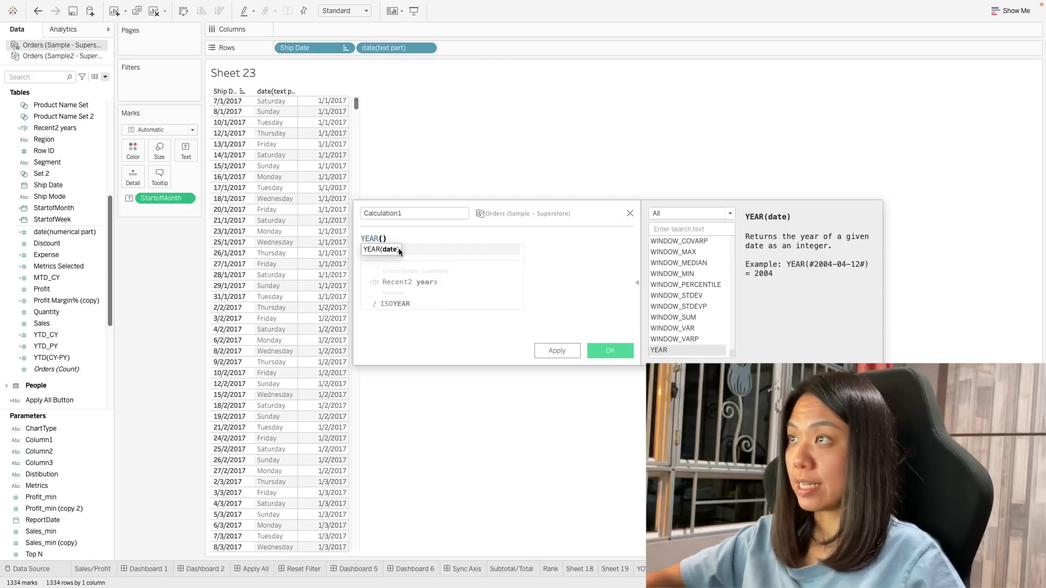
double_click(371, 238)
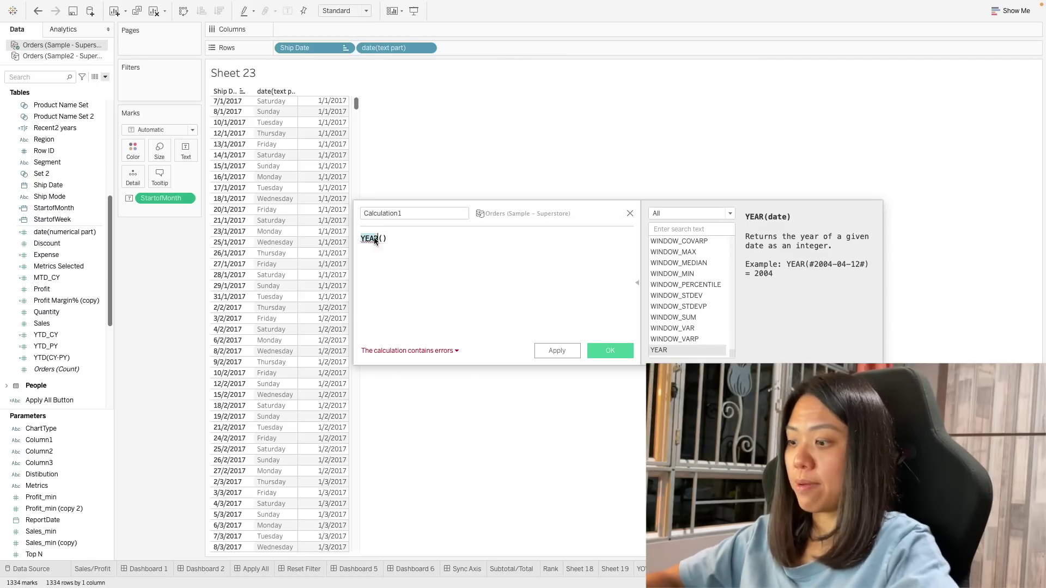
type("month")
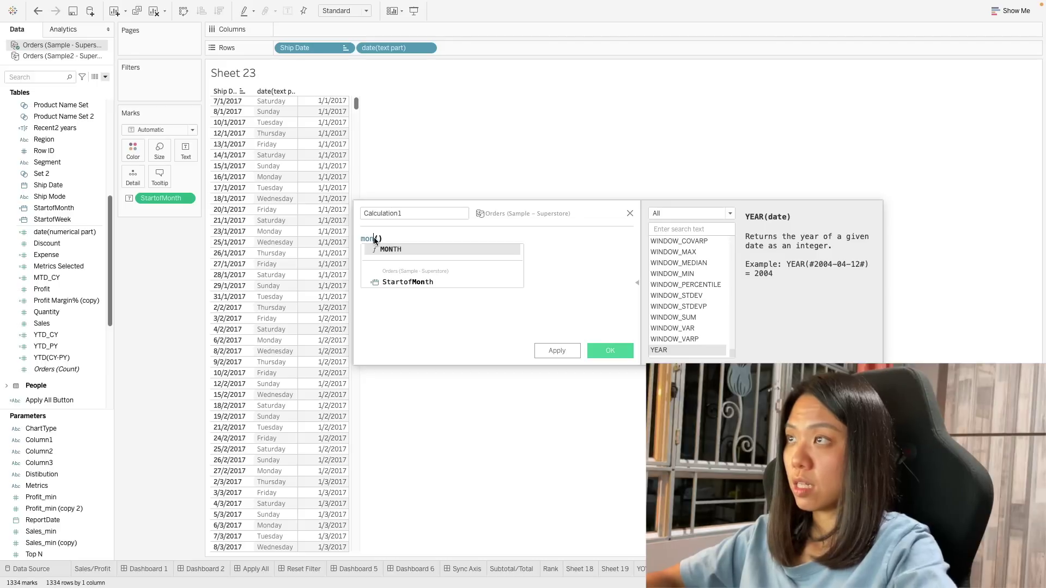
key("Return")
double_click(373, 240)
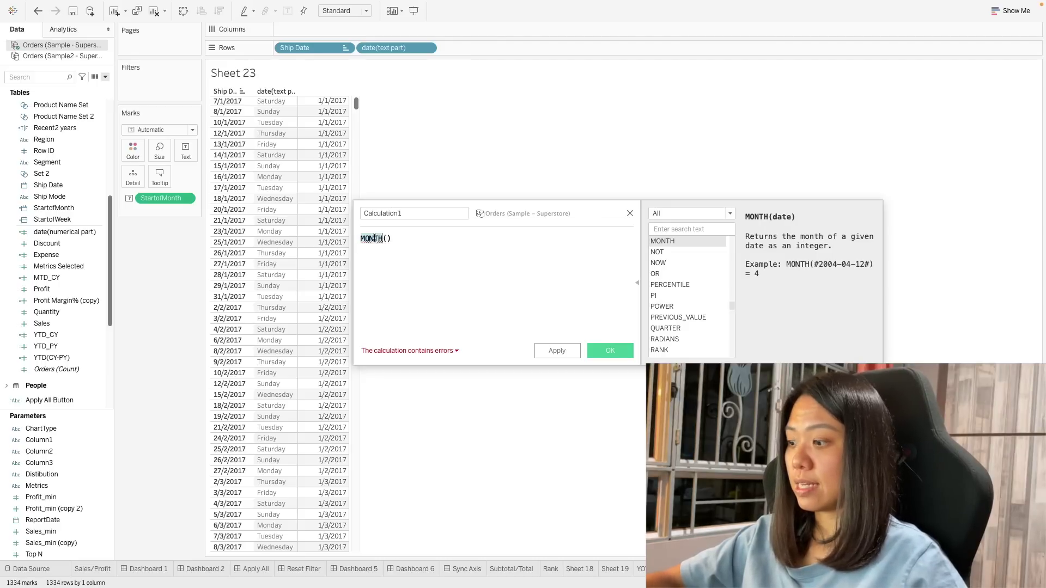
type("day")
key("Return")
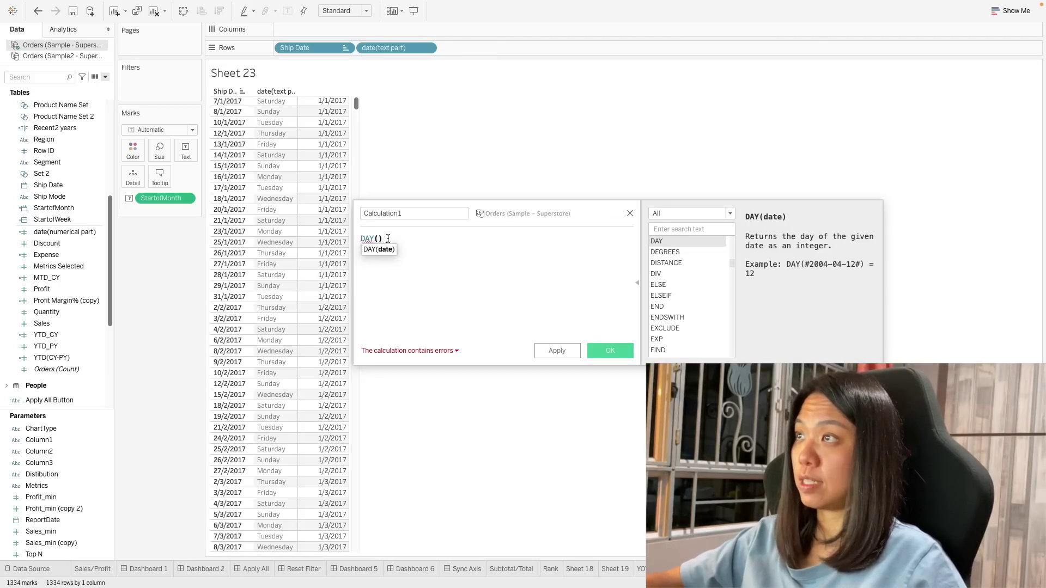
key("Escape")
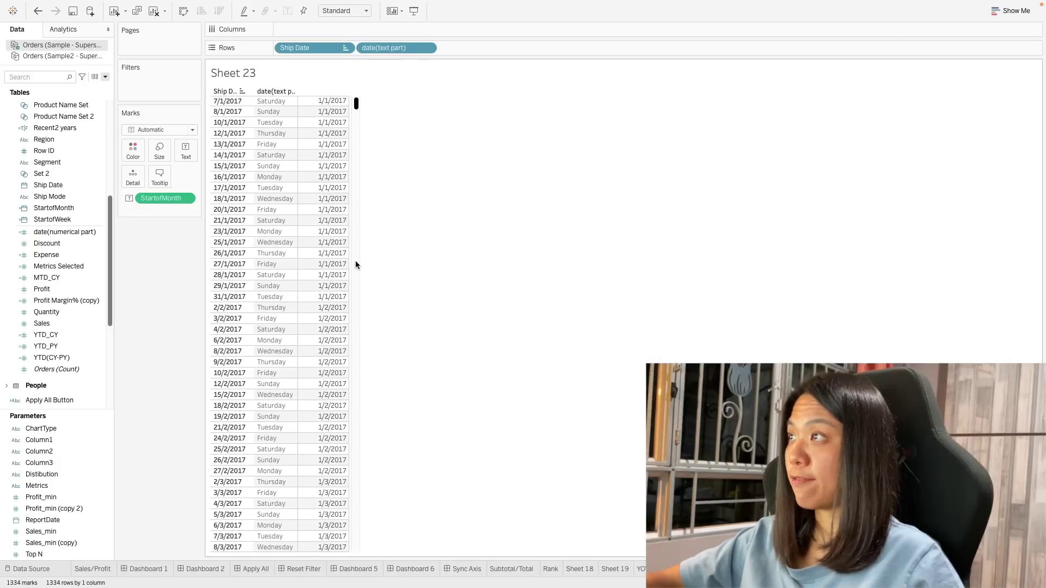
mouse_move(337, 259)
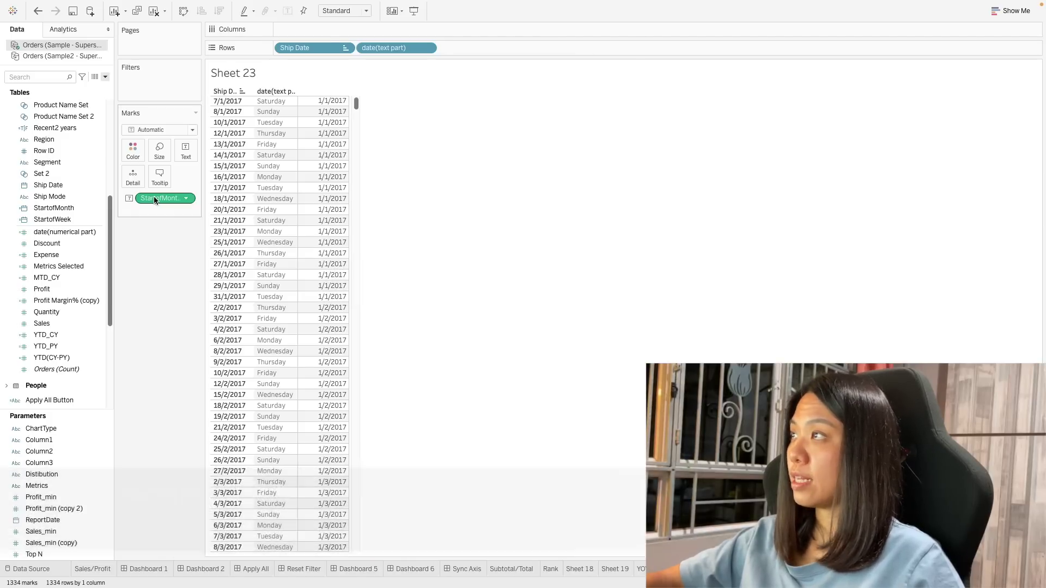
right_click(155, 200)
left_click(482, 266)
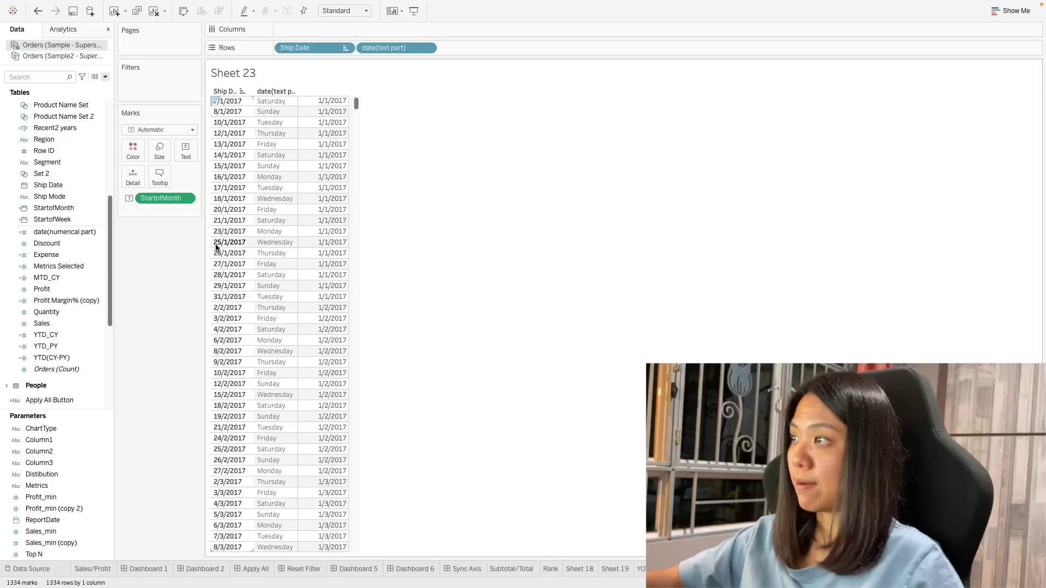
mouse_move(317, 280)
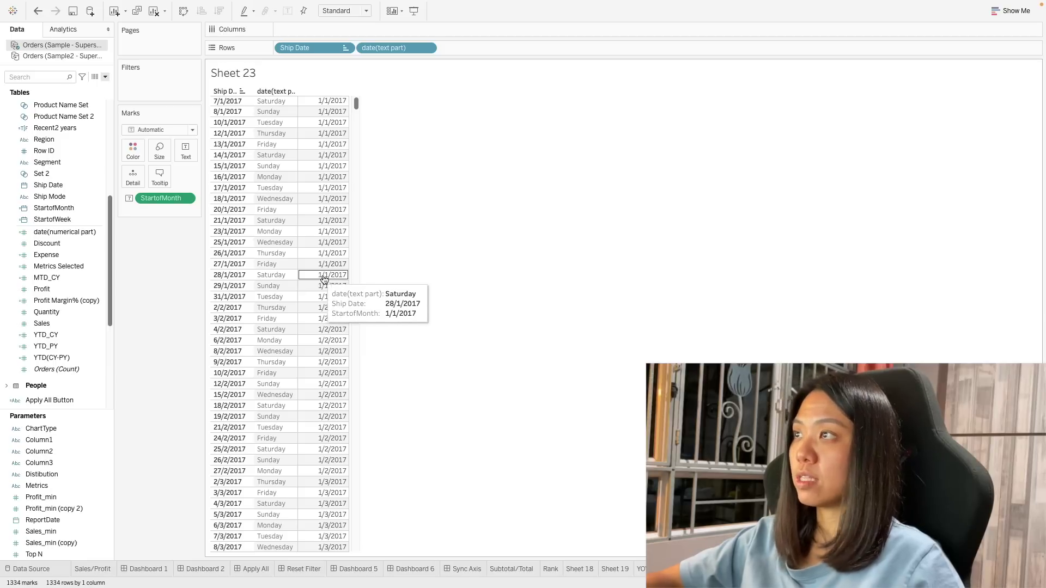
right_click(161, 198)
left_click(162, 235)
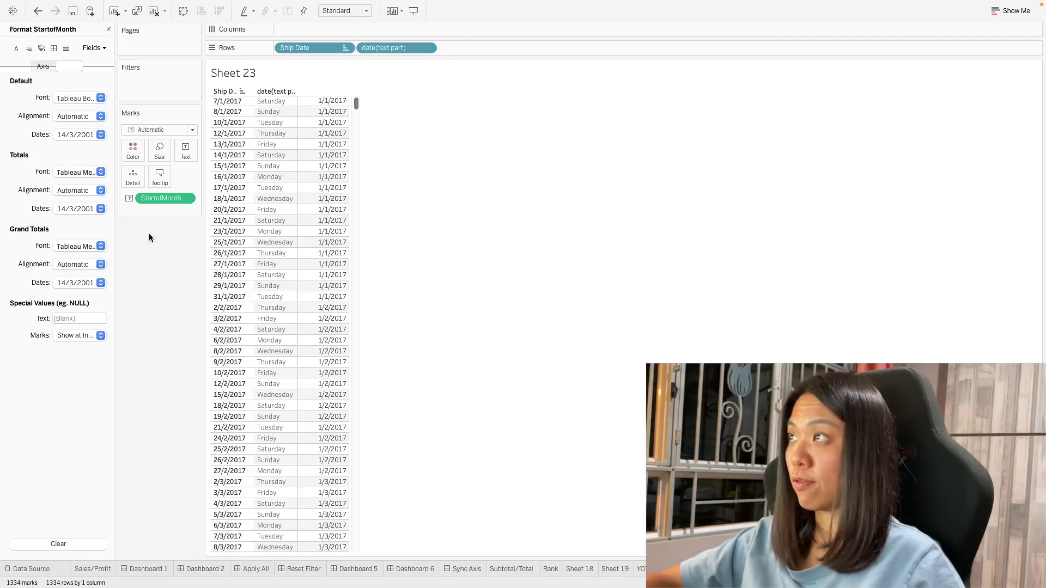
left_click(109, 29)
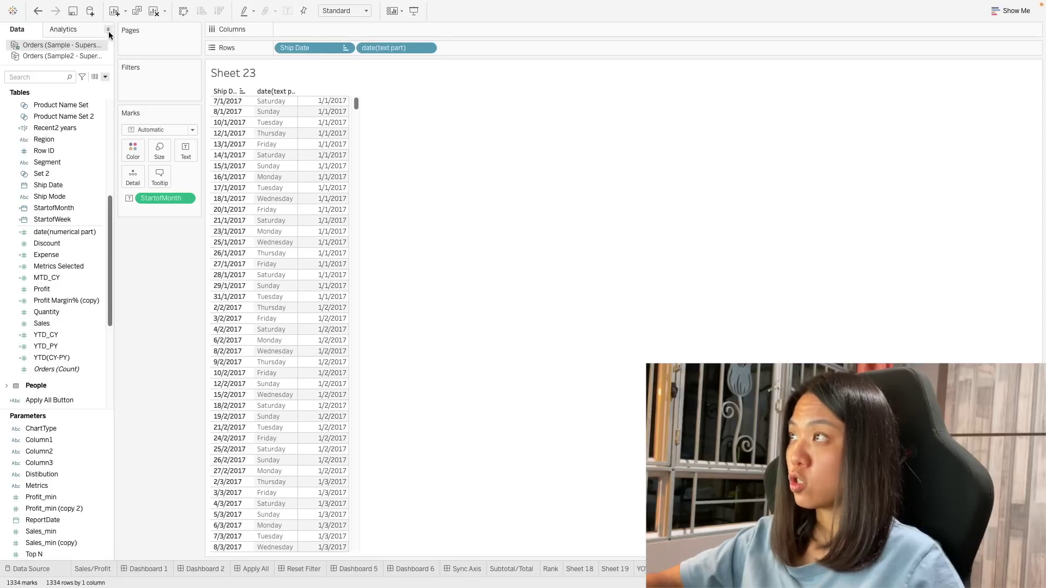
Format the StartofMonth dates in the table with the custom date format dd-mmm-yy
right_click(161, 200)
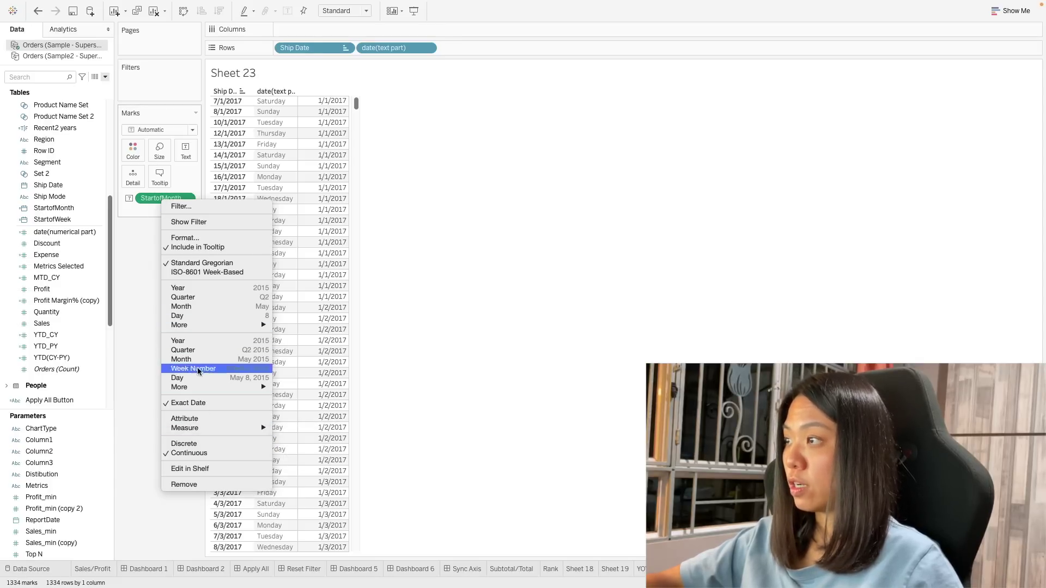
left_click(182, 237)
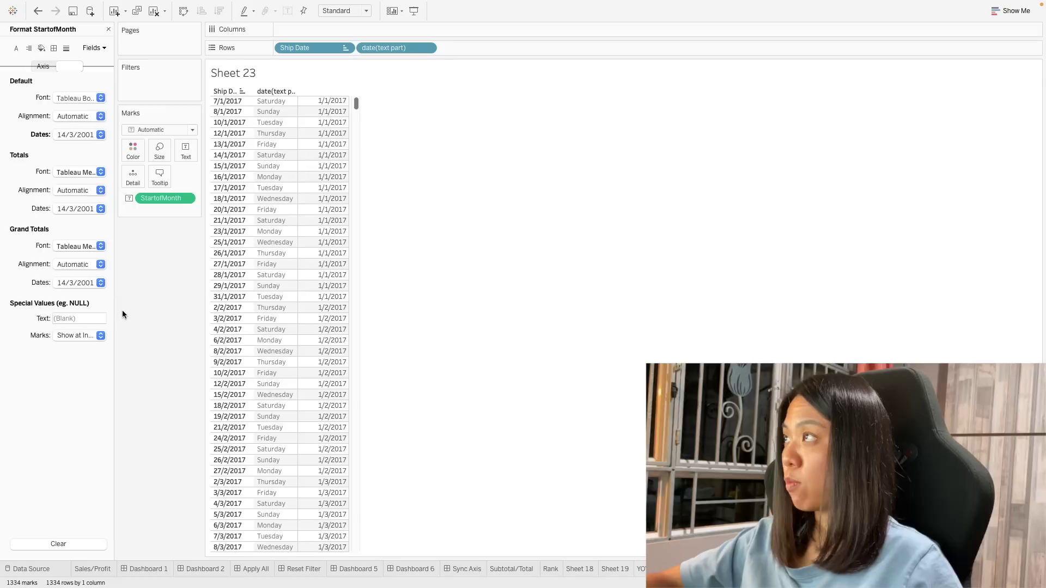
left_click(74, 135)
left_click(91, 159)
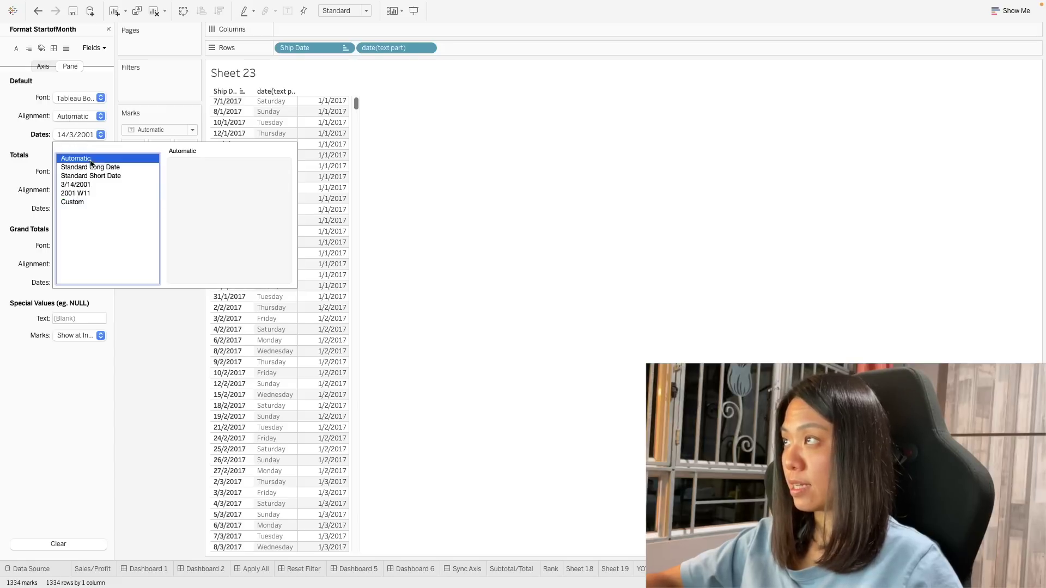
left_click(86, 203)
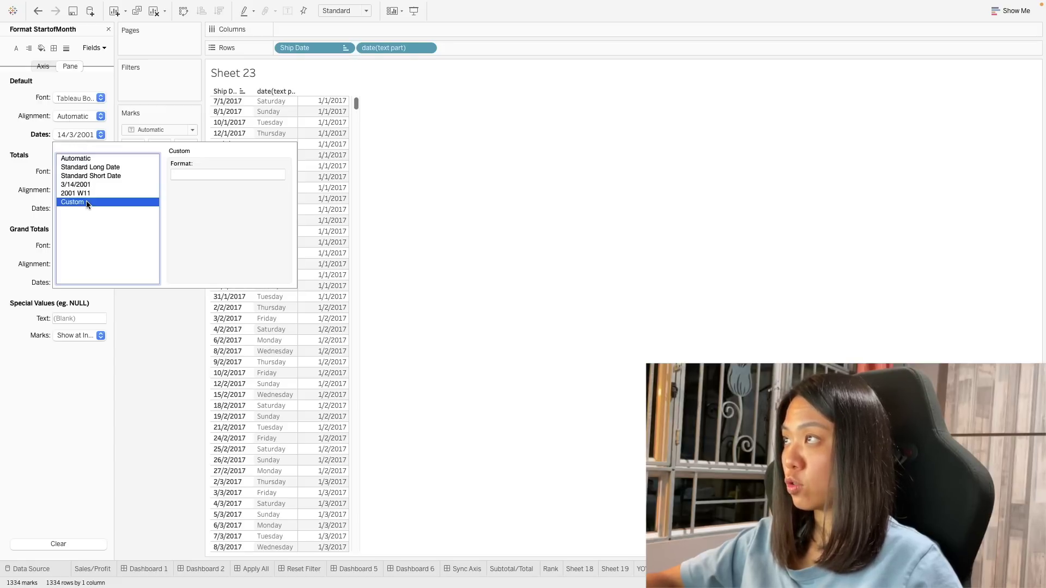
left_click(190, 175)
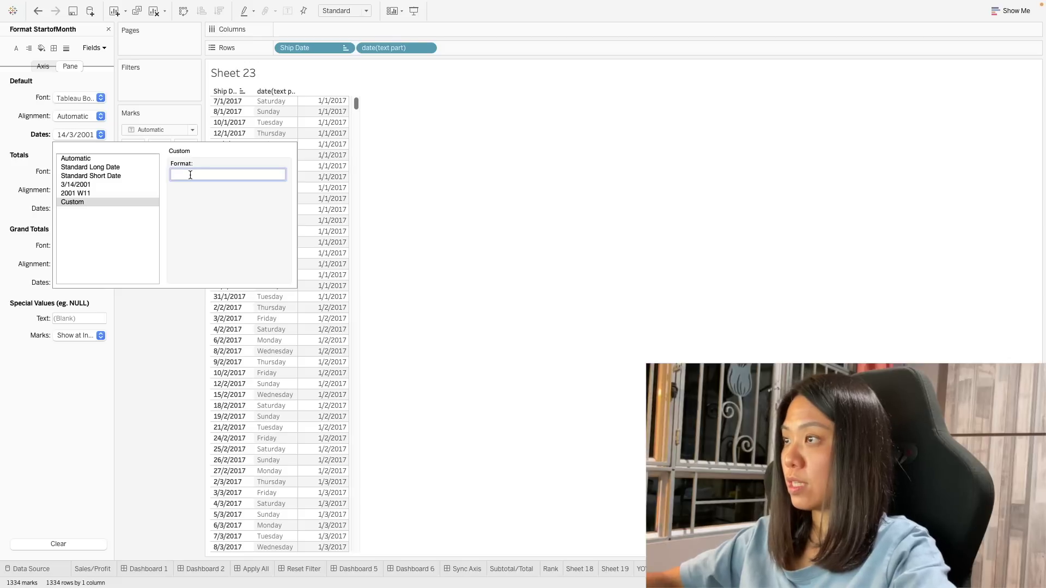
type("dd-mmm")
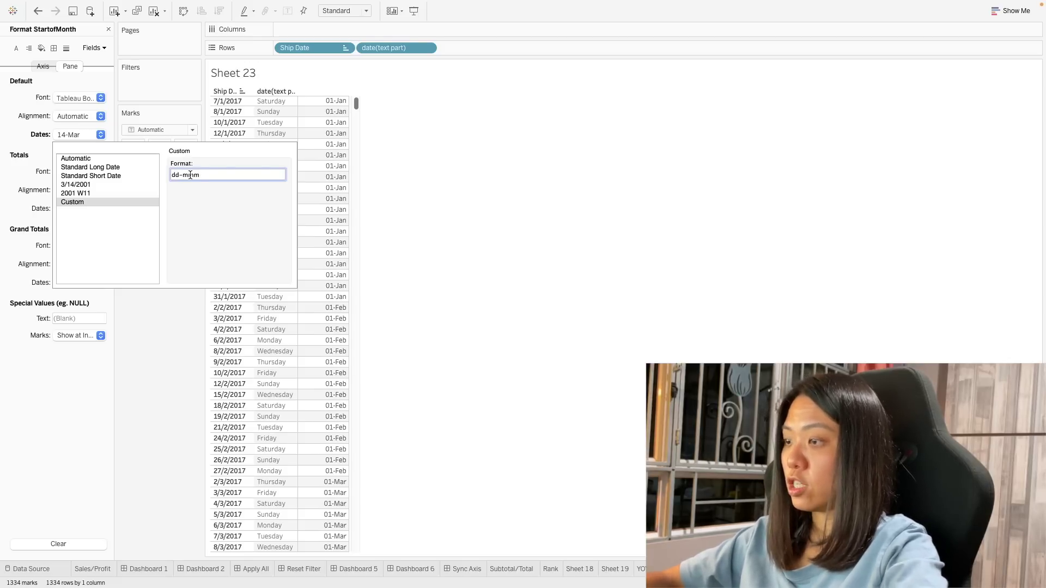
type("-yy")
mouse_move(332, 111)
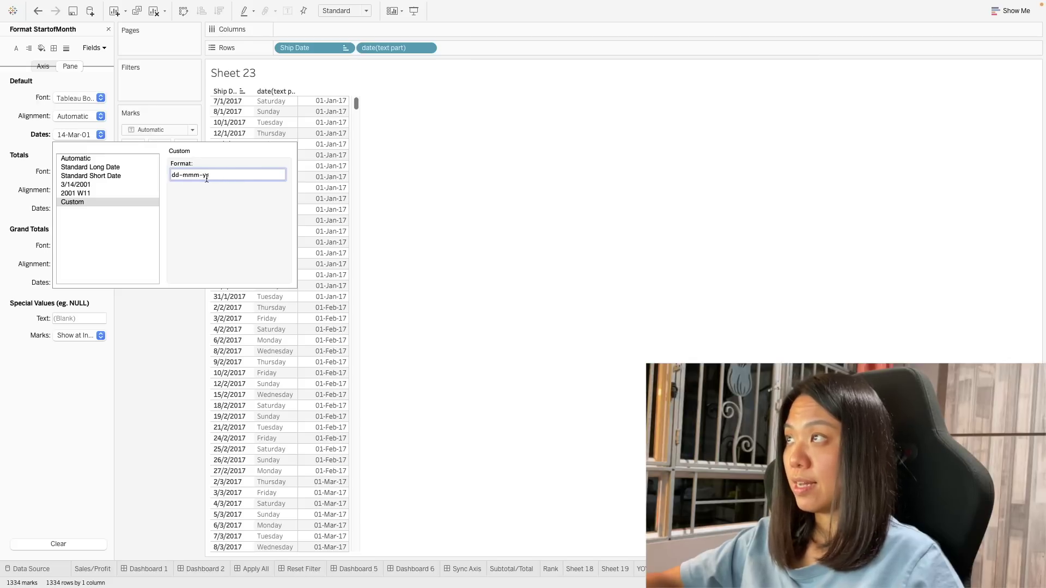
Try the custom format dd-mmm-yyyy on the StartofMonth dates, and return to dd-mmm-yy
mouse_move(342, 167)
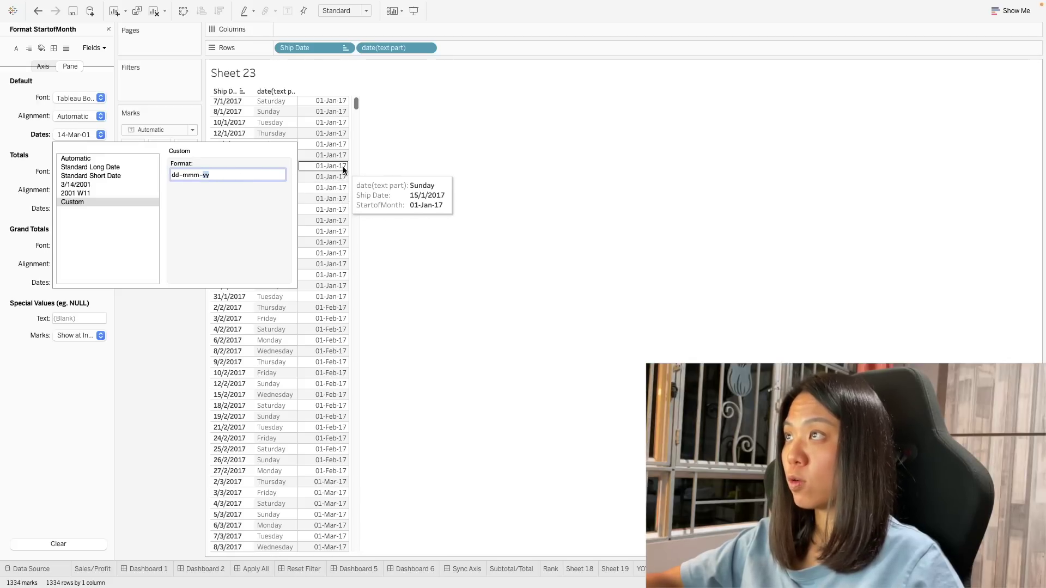
left_click(235, 175)
type("yy")
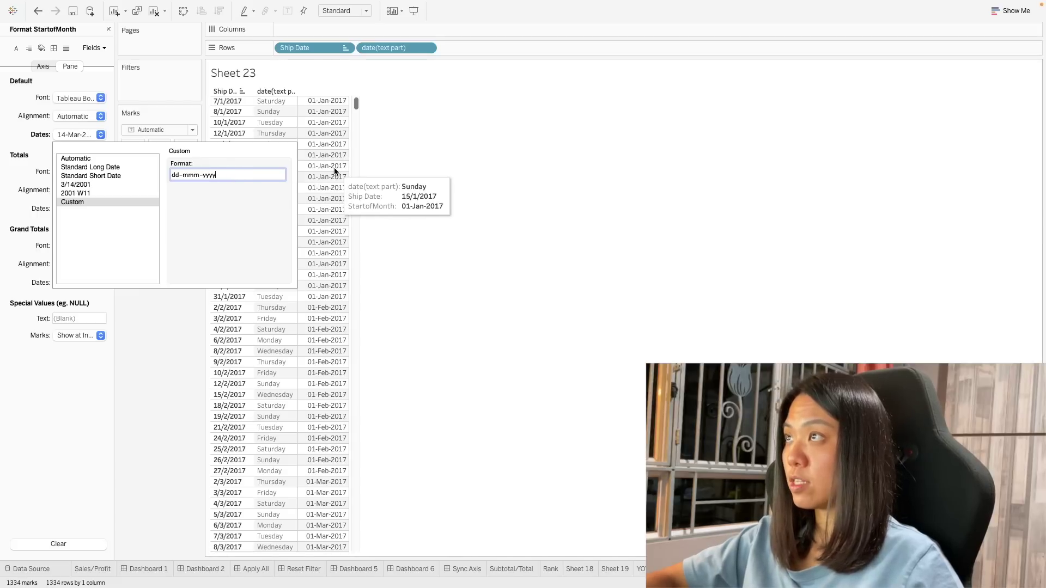
mouse_move(310, 168)
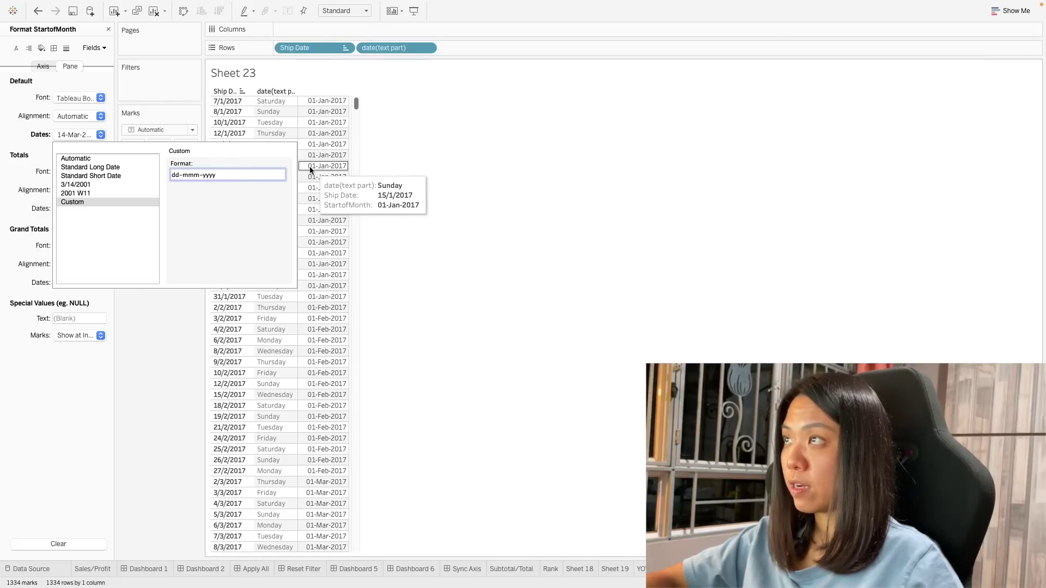
left_click(178, 175)
key("BackSpace")
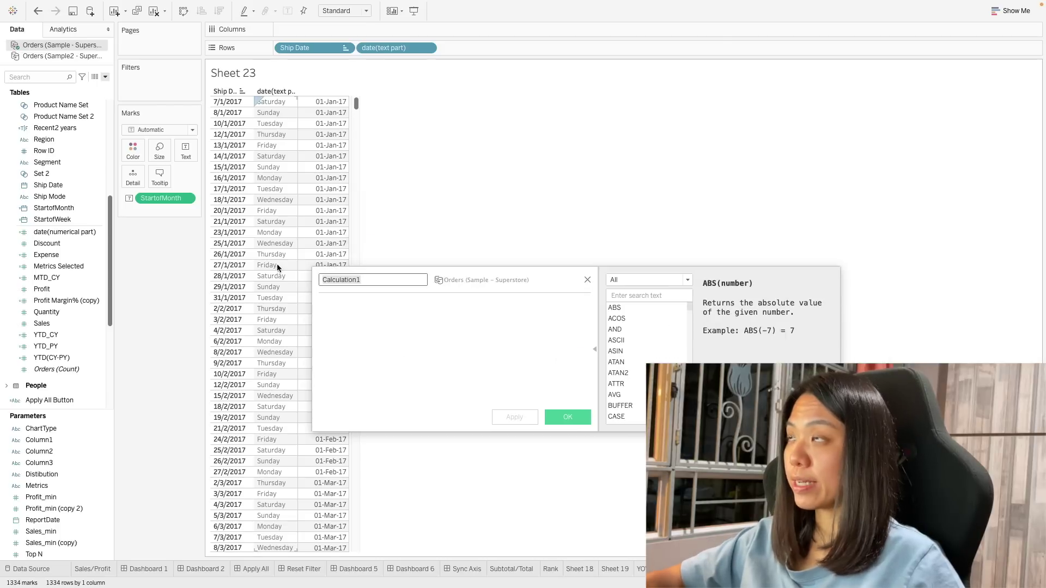
Name the new calculated field PrevMth and insert the DATEADD function in its formula
left_click_drag(362, 280, 272, 270)
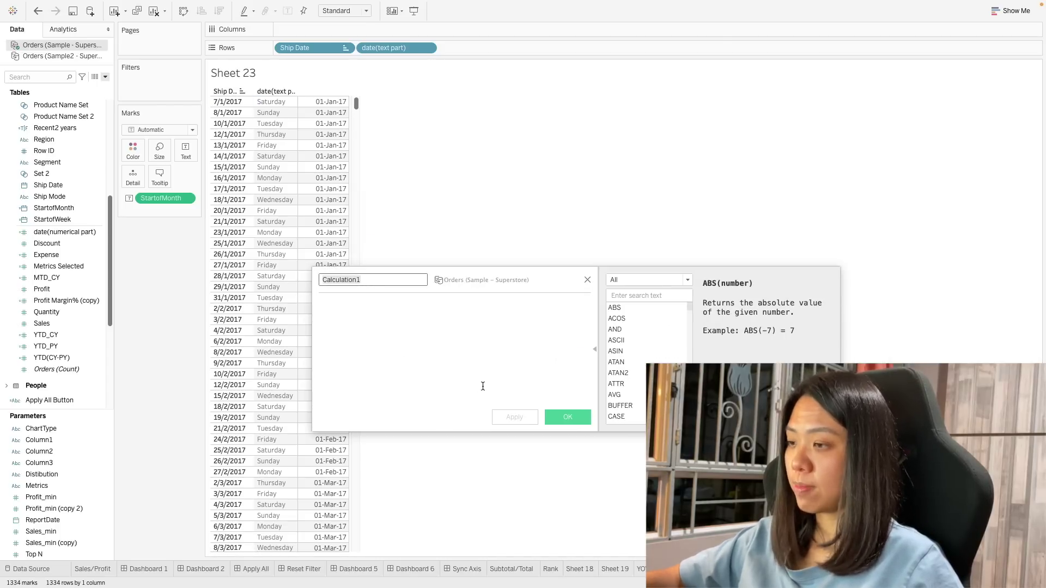
type("PrevMth")
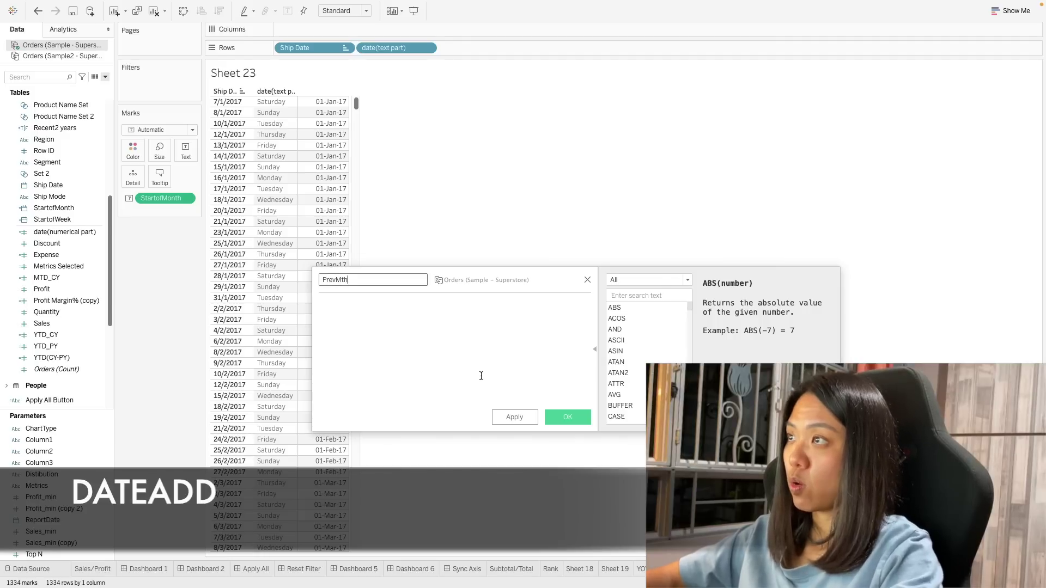
left_click(481, 376)
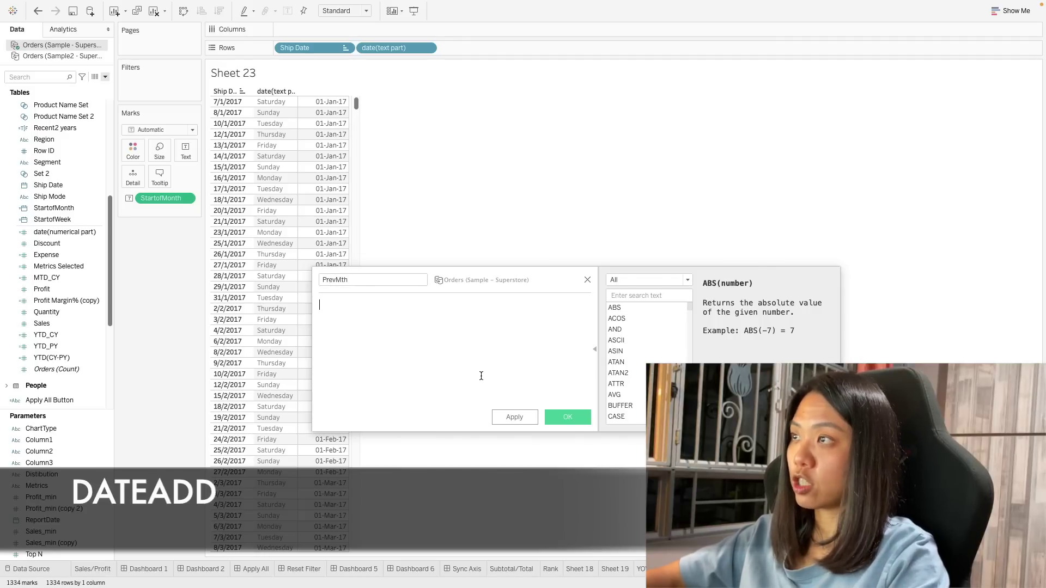
type("date")
key("Down")
key("Down")
key("Down")
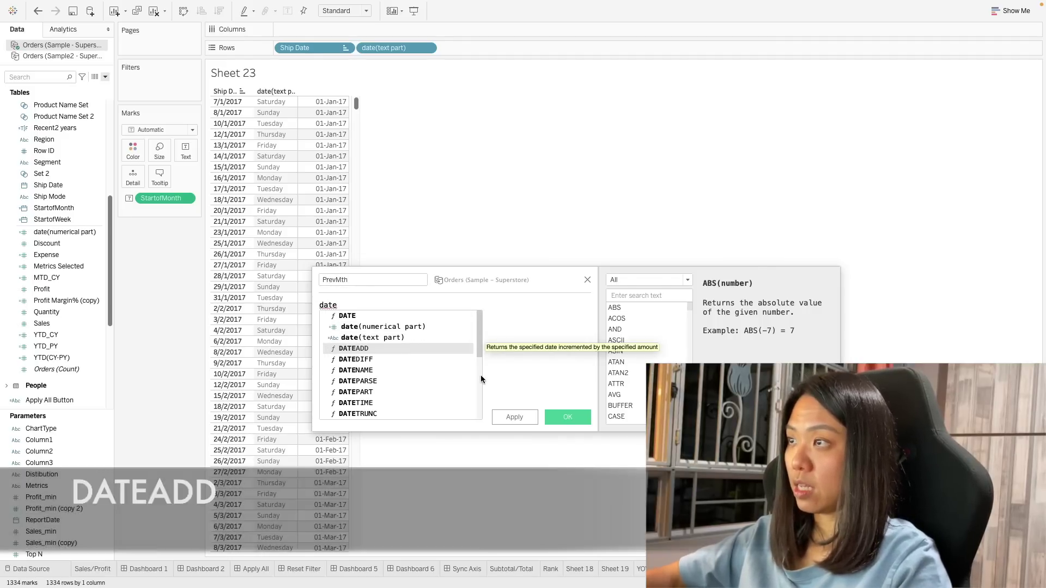
key("Return")
Complete the PrevMth formula as DATEADD('month',-1,[Ship Date]) and save the calculation
type("'month)'")
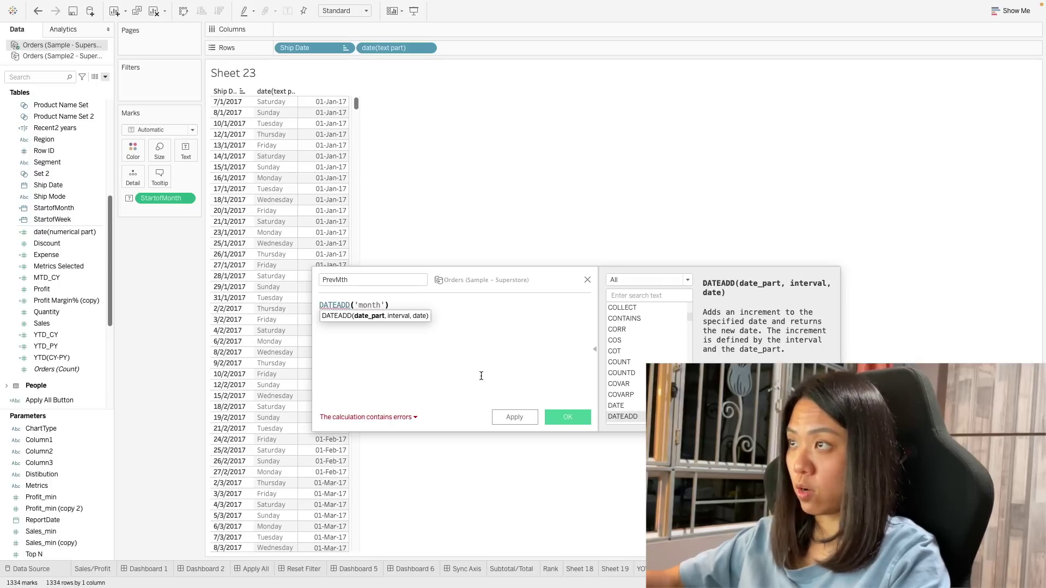
type(",")
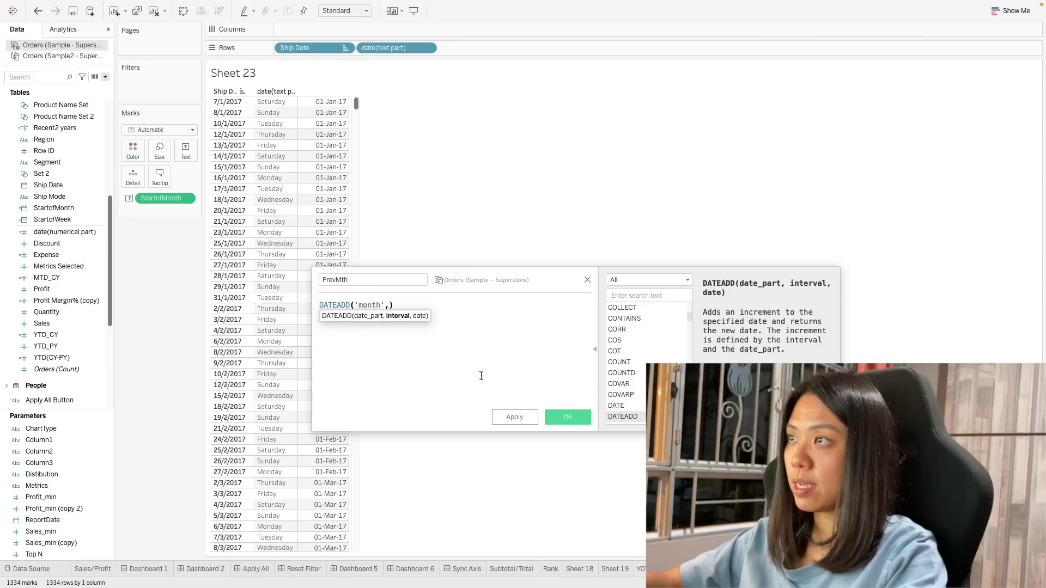
type("-1,")
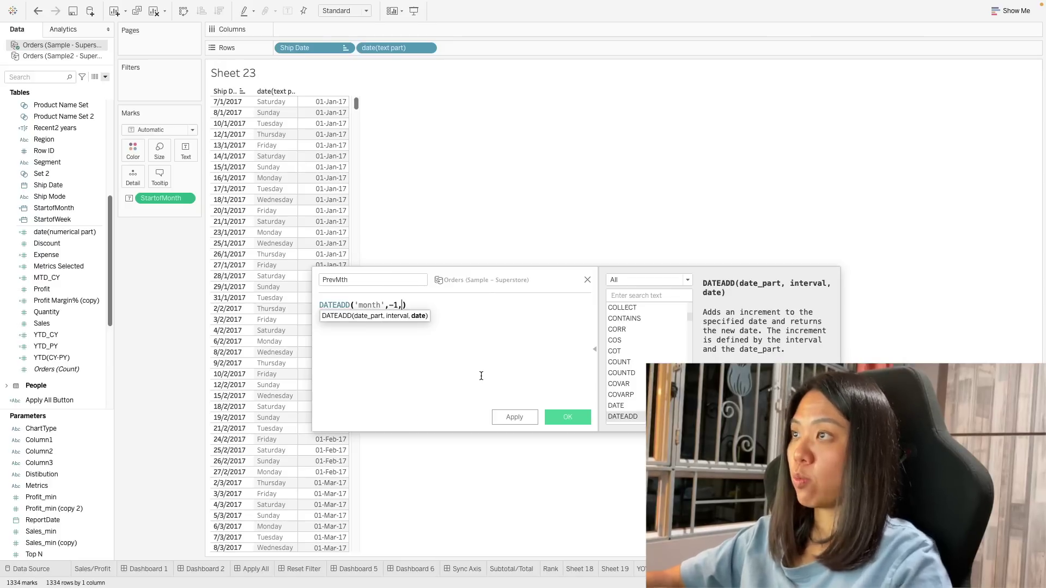
left_click_drag(47, 186, 403, 310)
left_click(567, 417)
Show PrevMth as the table's text in place of StartofMonth, displayed as an exact date
left_click_drag(47, 106, 185, 150)
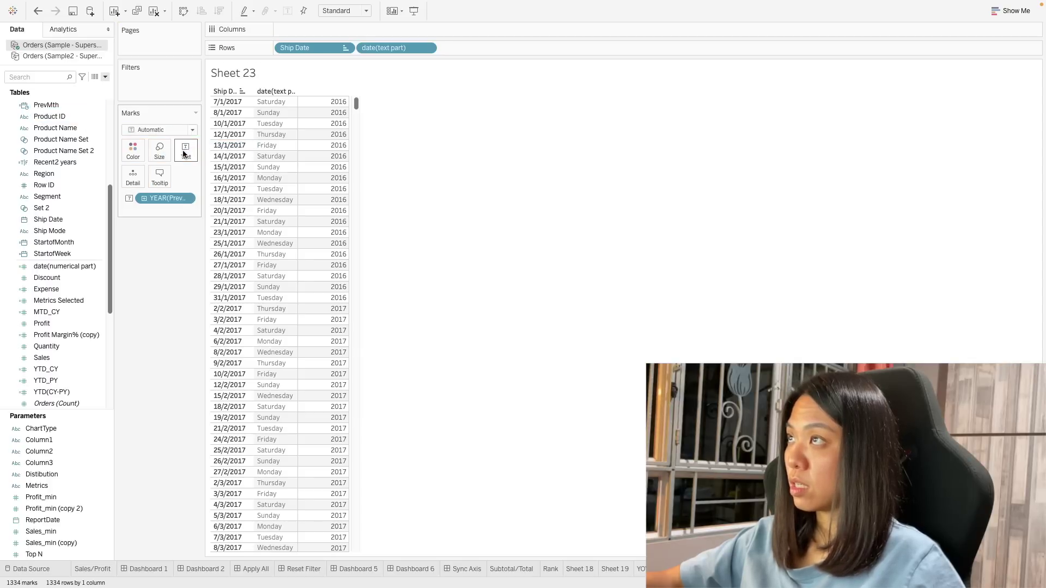
right_click(187, 198)
left_click(214, 419)
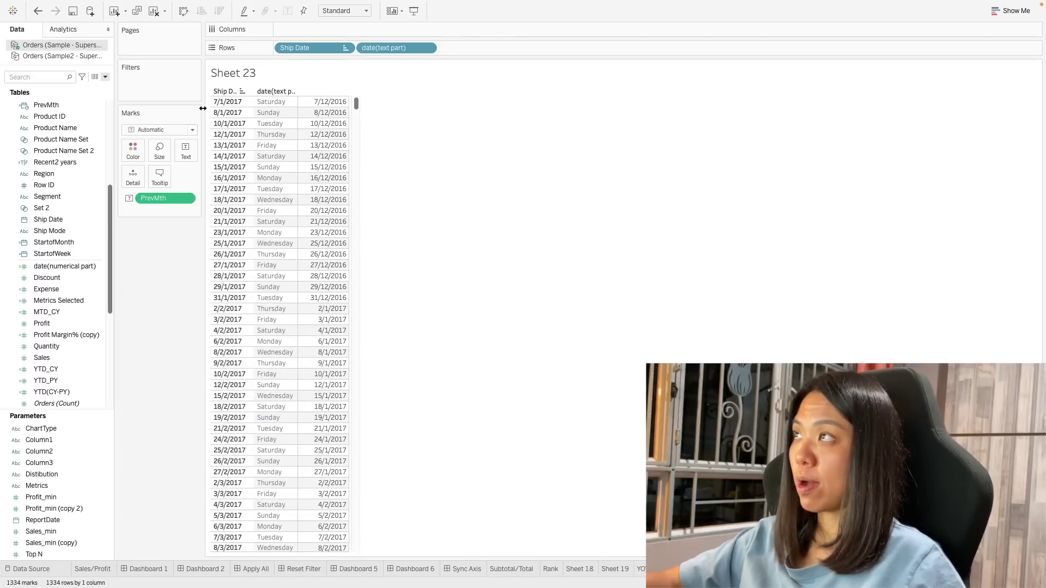
mouse_move(344, 103)
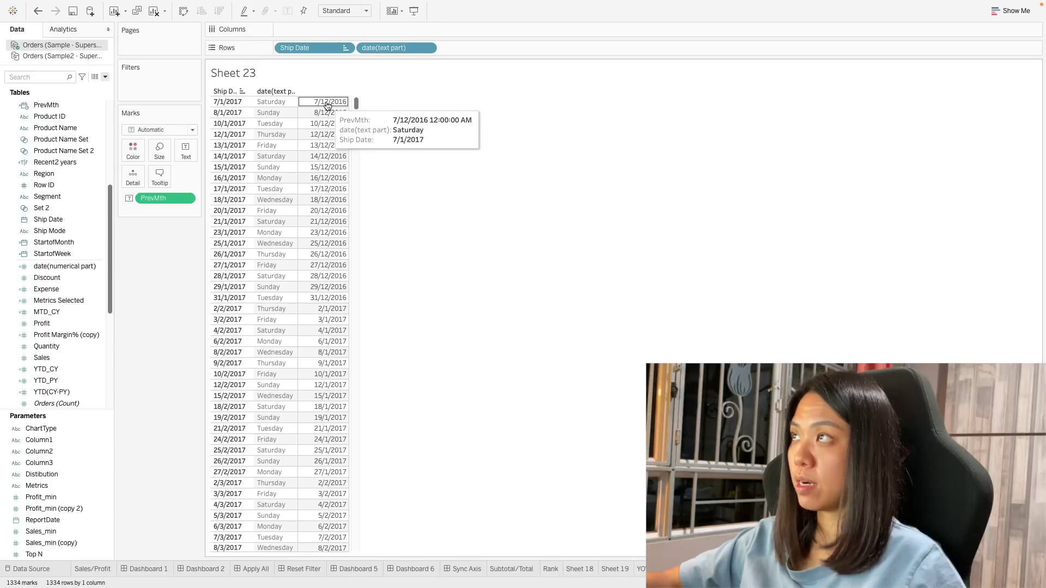
Edit PrevMth to use an interval of 1 month instead of a negative one, and apply the change to the table
right_click(60, 102)
left_click(102, 162)
left_click_drag(439, 274, 439, 288)
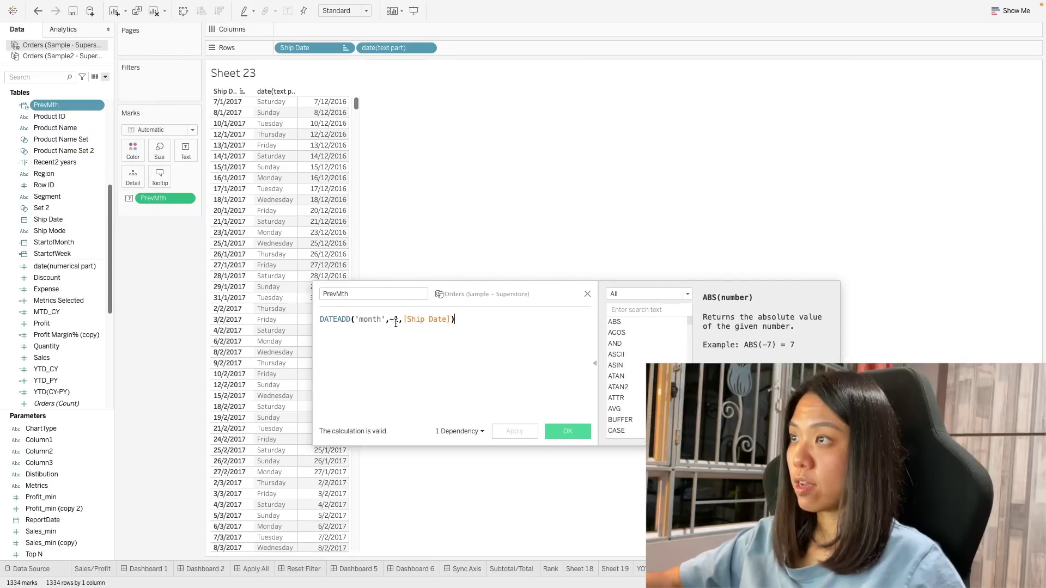
left_click(393, 319)
key("BackSpace")
left_click(514, 431)
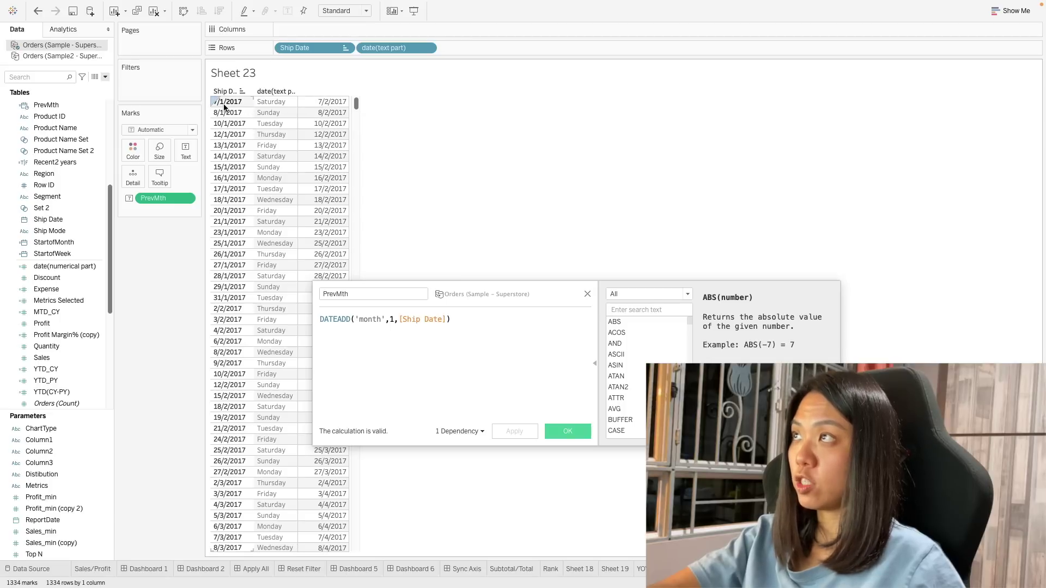
mouse_move(321, 105)
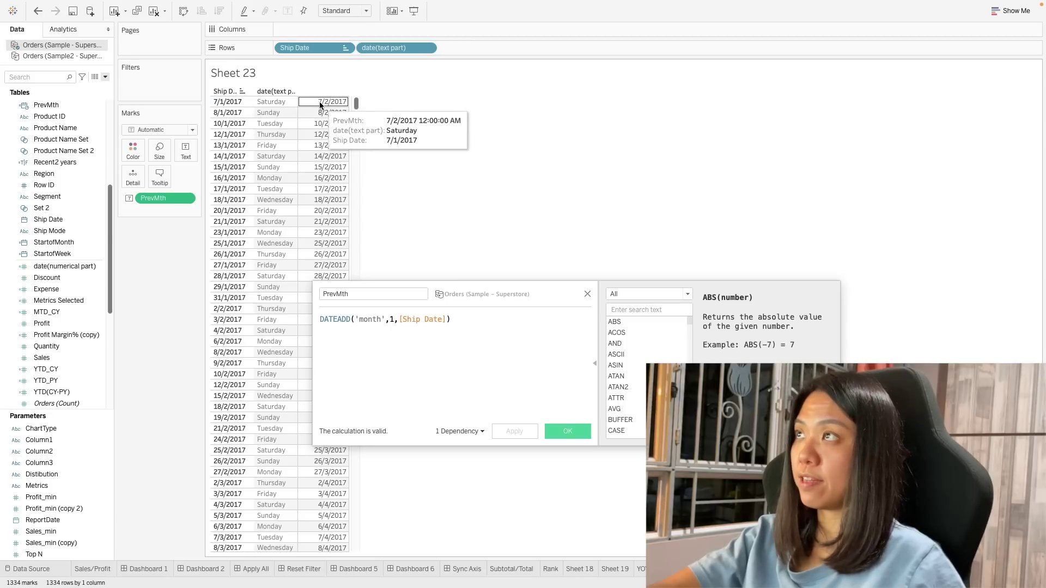
Change the date part in the PrevMth formula to 'year' and apply it to the table
double_click(370, 319)
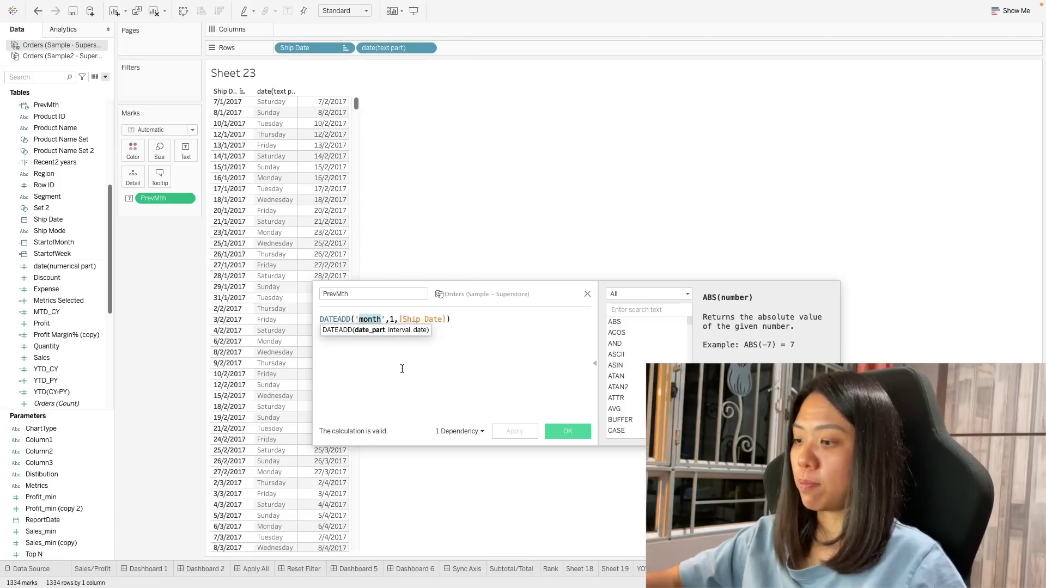
type("year")
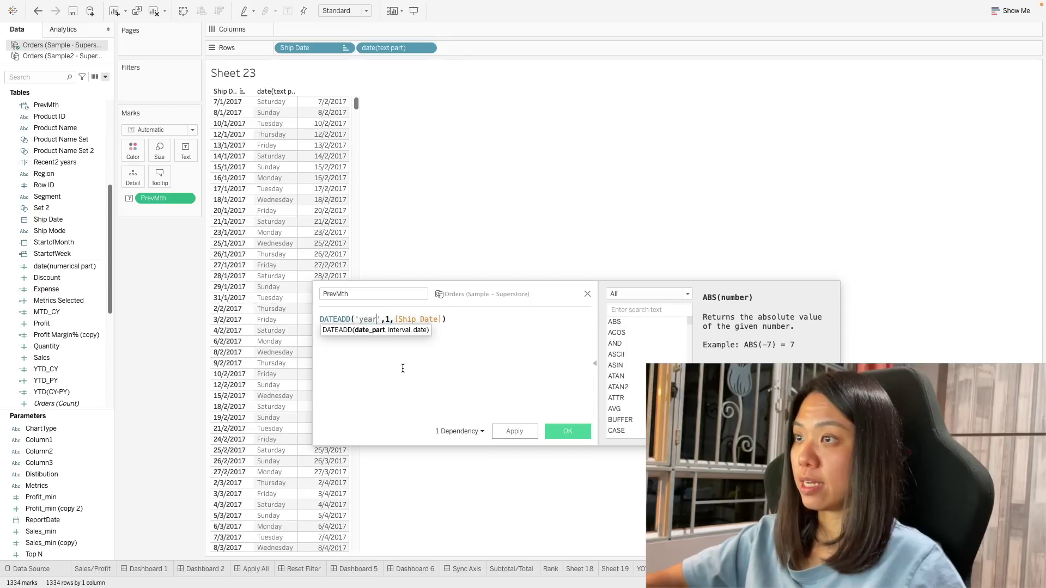
left_click(515, 432)
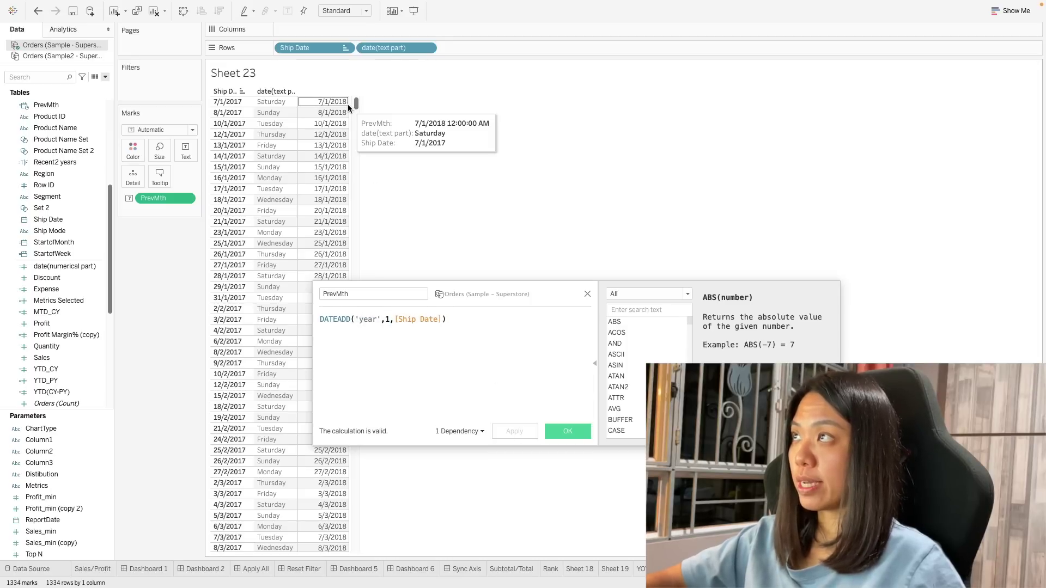
Replace the whole PrevMth formula with DATEDIFF('day',[Ship Date],today())
left_click(497, 355)
key("ctrl+a")
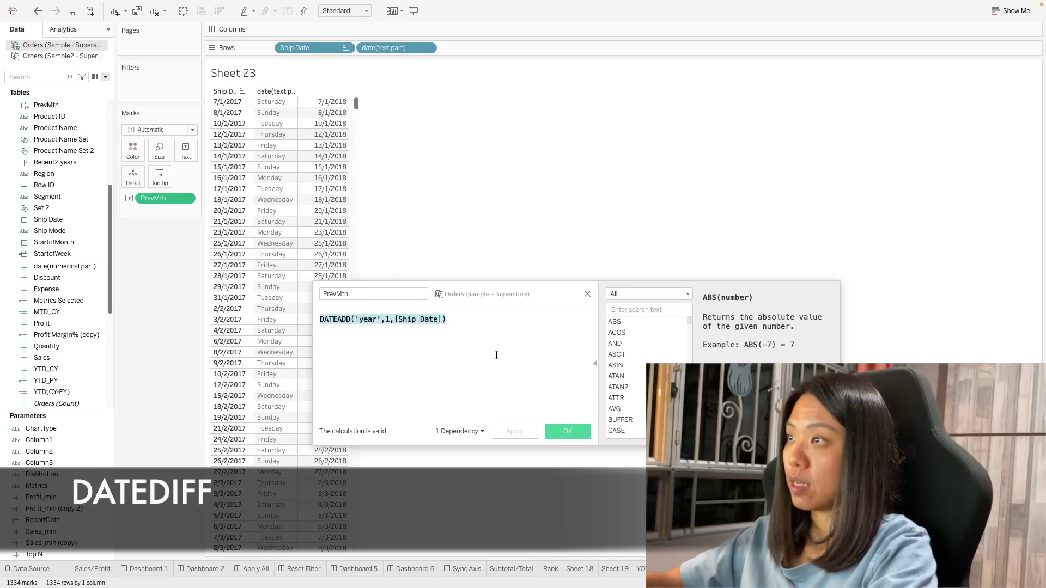
type("date")
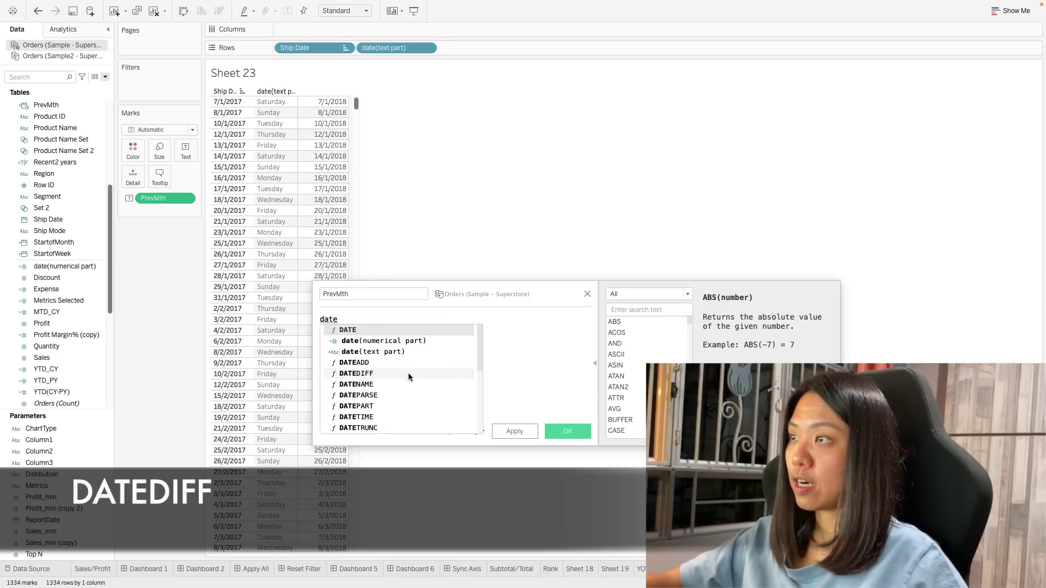
double_click(407, 373)
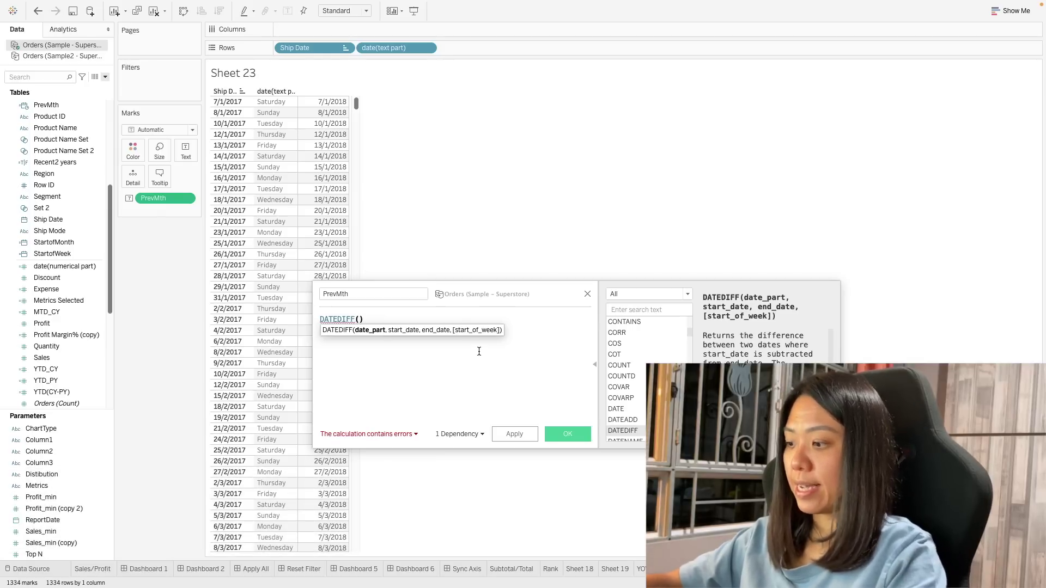
type("'day")
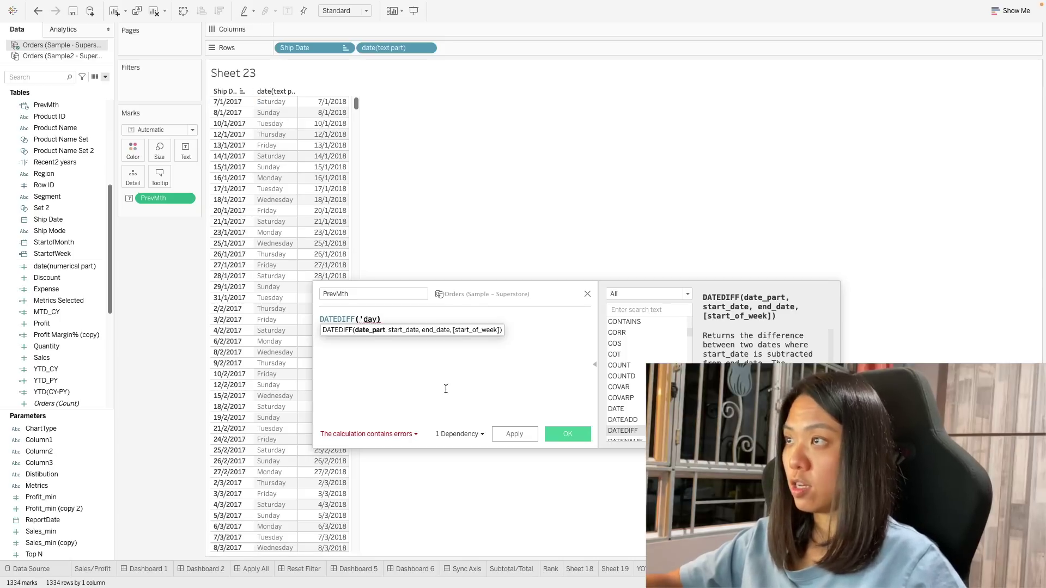
type("',")
mouse_move(48, 219)
left_mouse_down()
mouse_move(310, 328)
mouse_move(377, 340)
left_mouse_up()
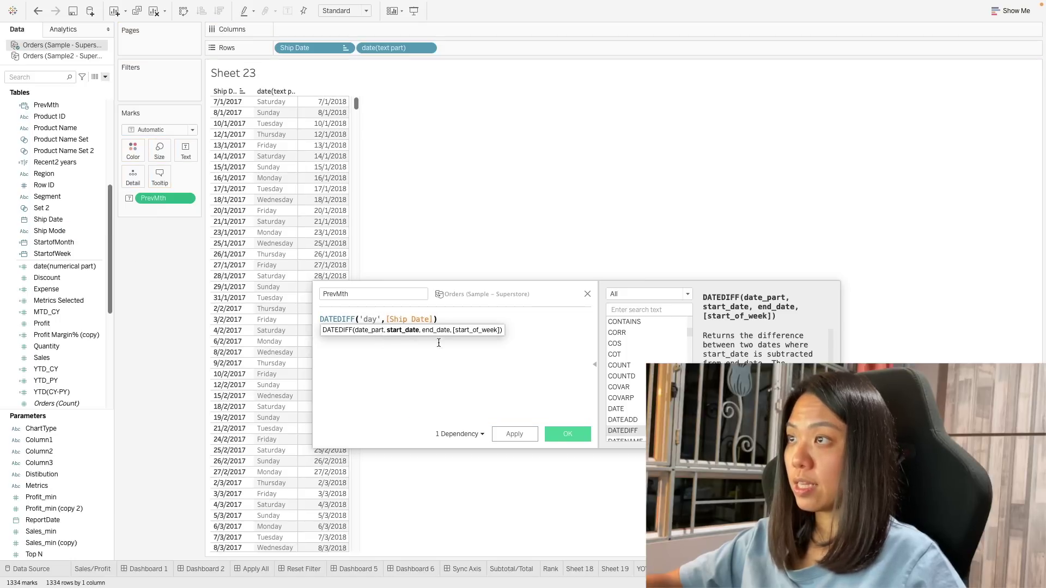
type(",today()")
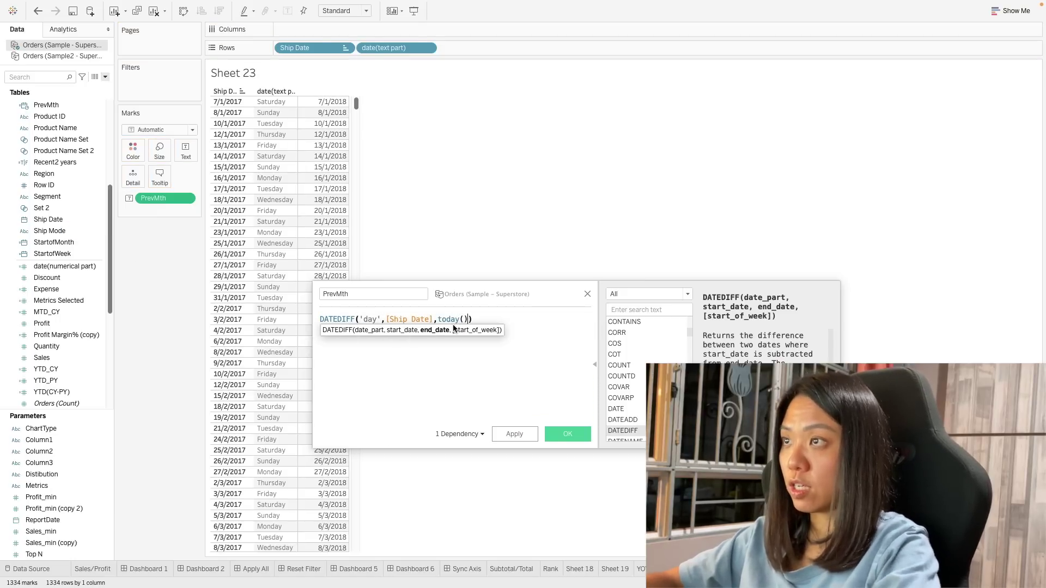
Rename the calculated field as daysfromtoday and save the calculation
left_click(359, 295)
left_click_drag(359, 295, 315, 294)
type("days")
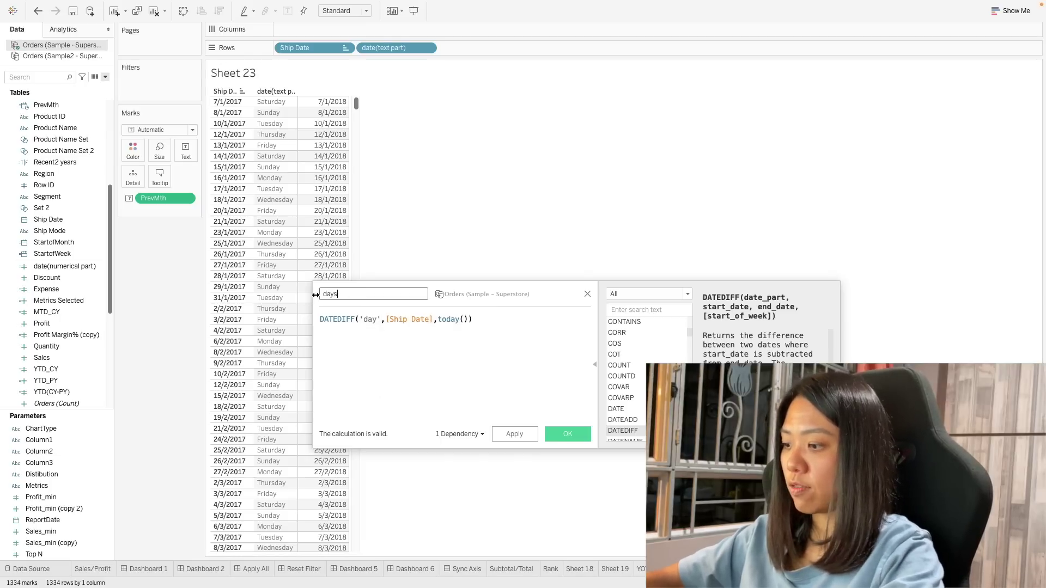
type("fromtoday")
left_click(561, 434)
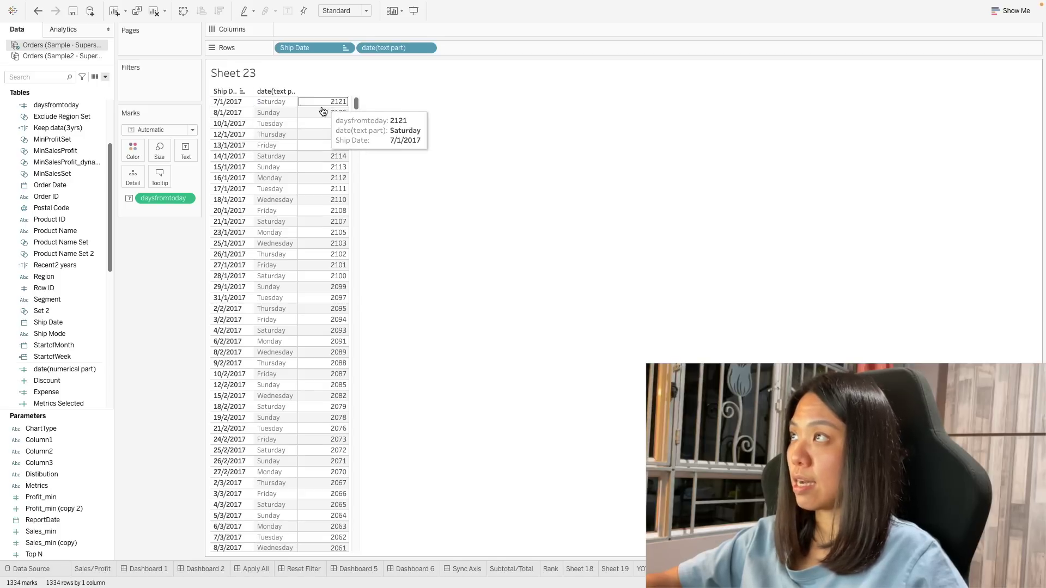
Edit daysfromtoday to use 'year' as the DATEDIFF date part, and apply the change to the table
mouse_move(338, 107)
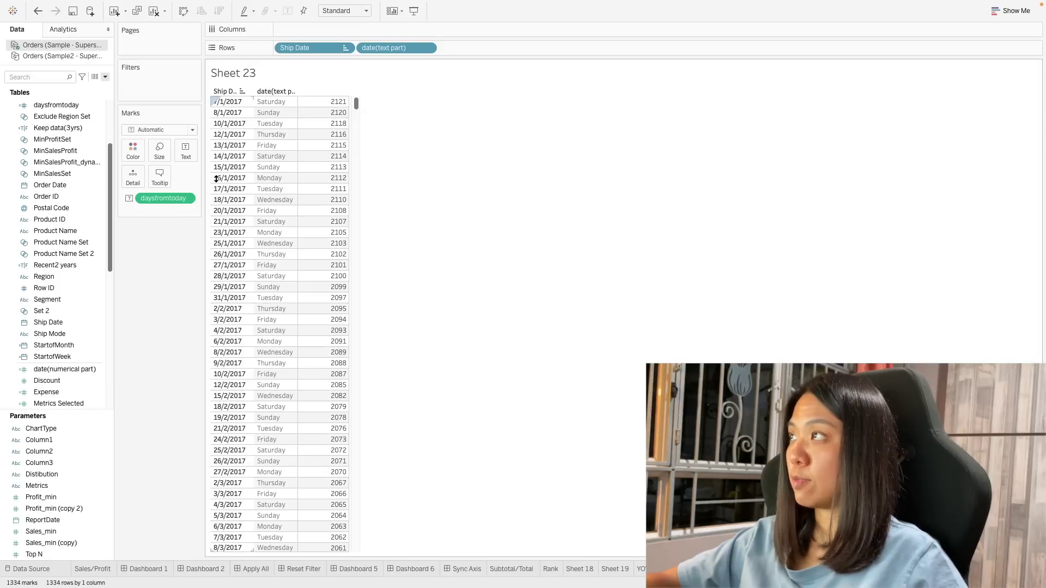
right_click(56, 105)
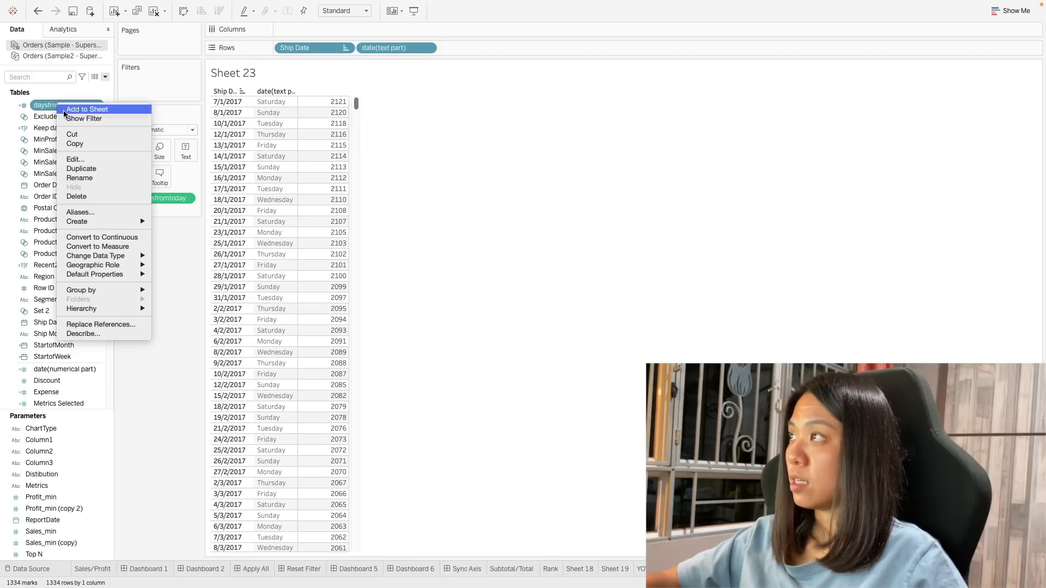
left_click(96, 159)
double_click(371, 319)
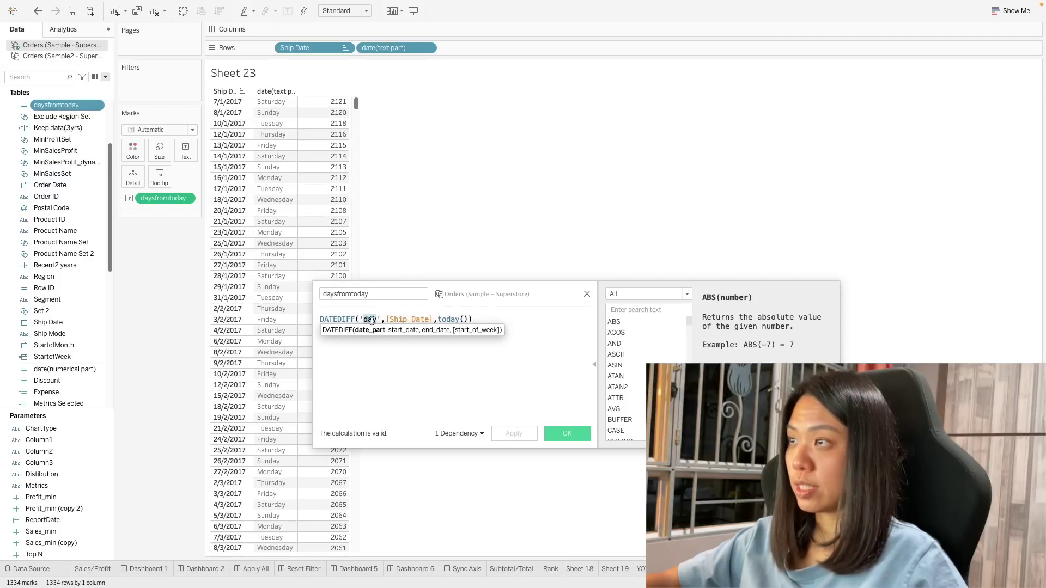
type("year")
left_click(523, 433)
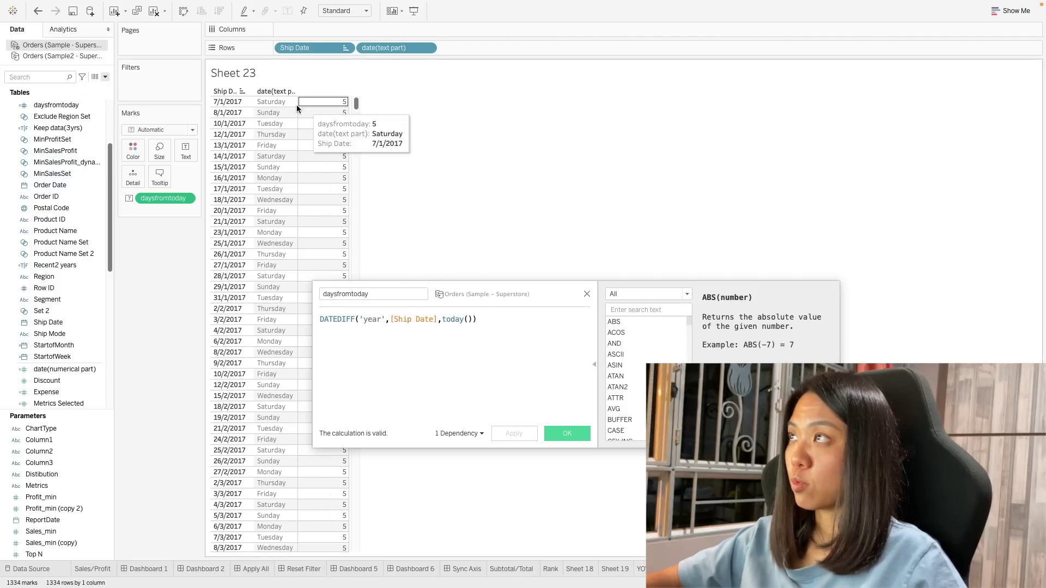
mouse_move(326, 101)
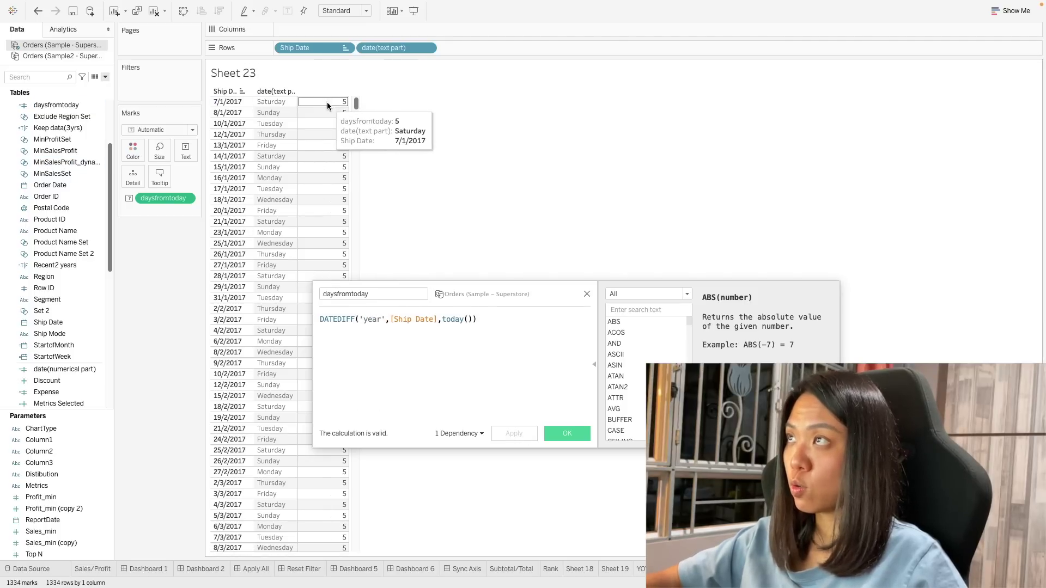